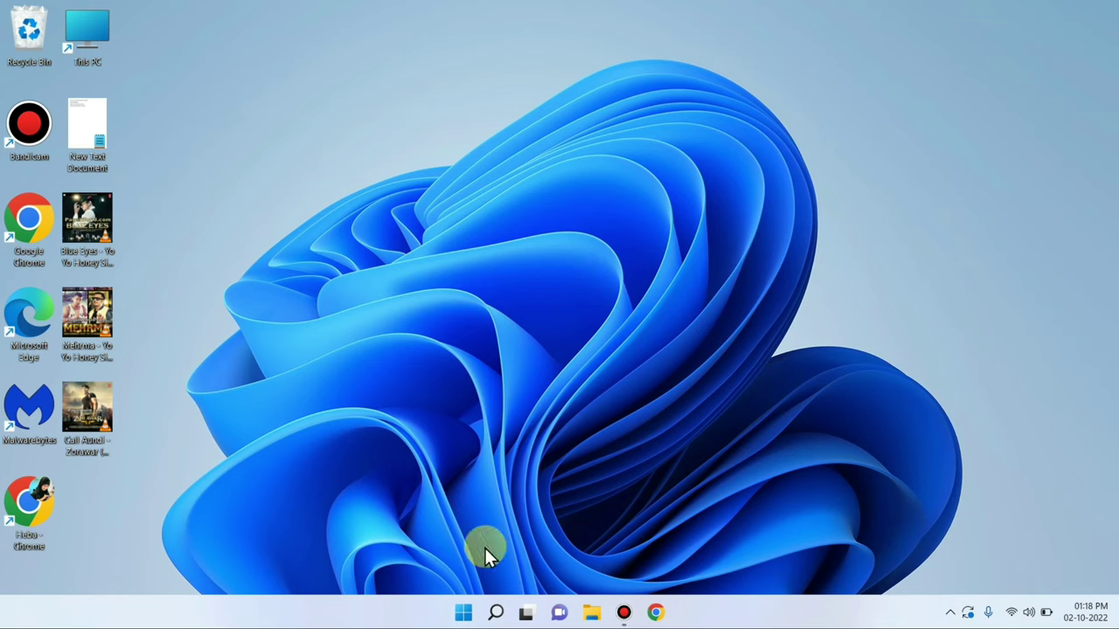
- Search Windows for "services" and open the Services app
click(463, 614)
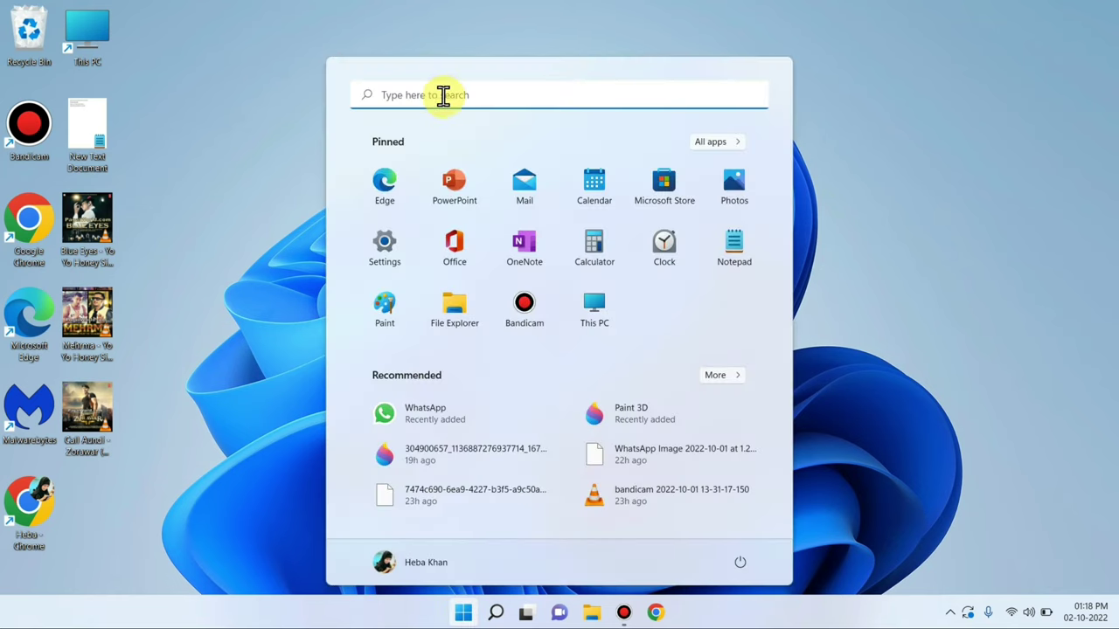
click(443, 95)
text(s)
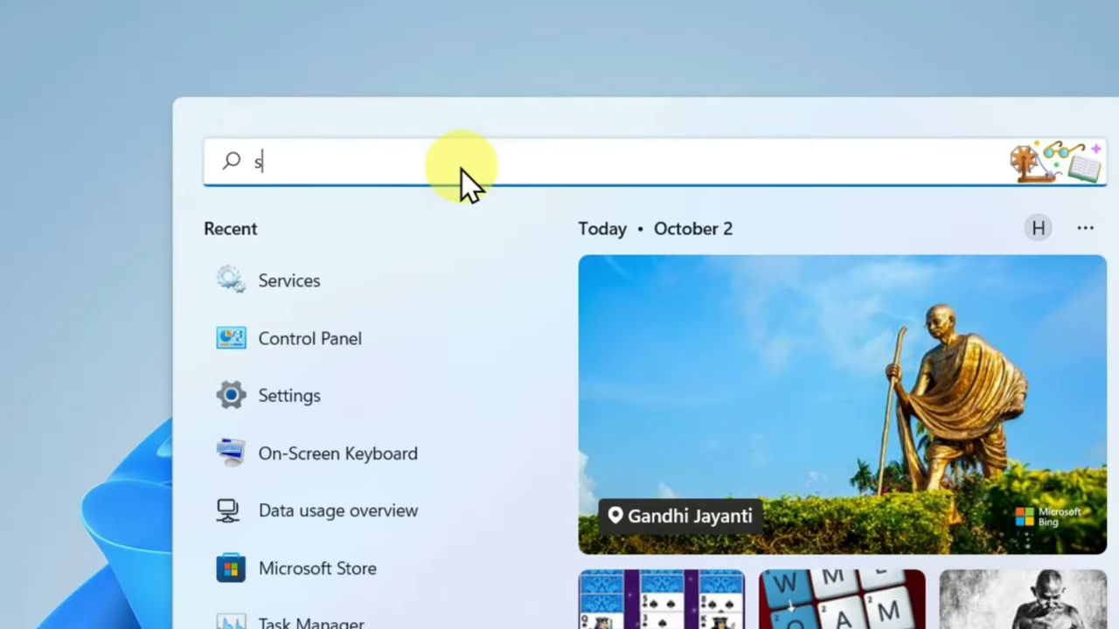
text(ervices)
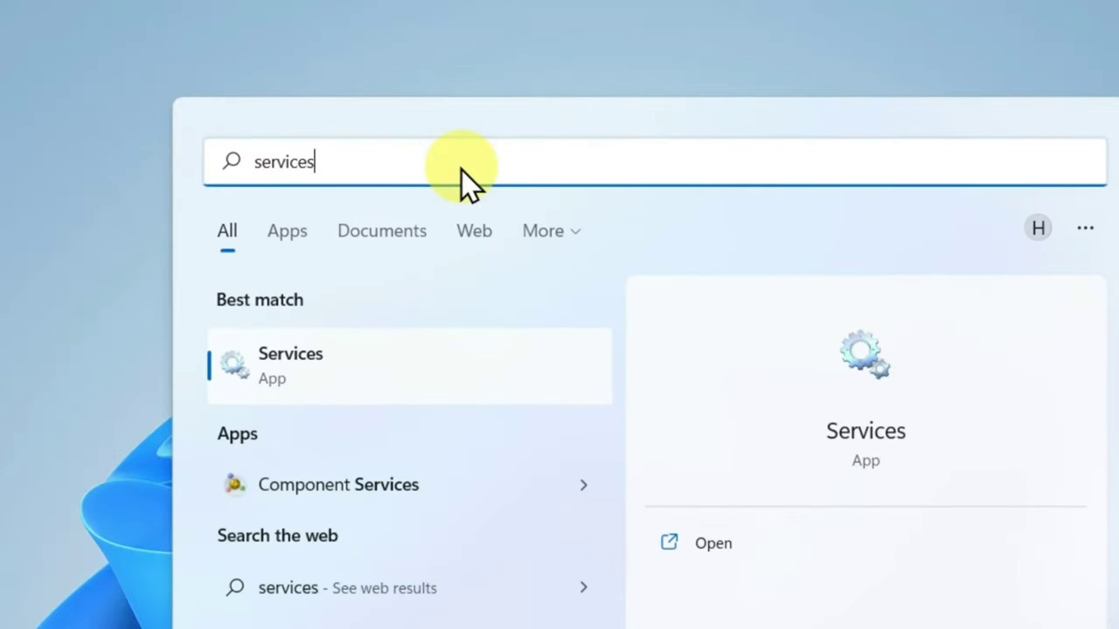
click(351, 367)
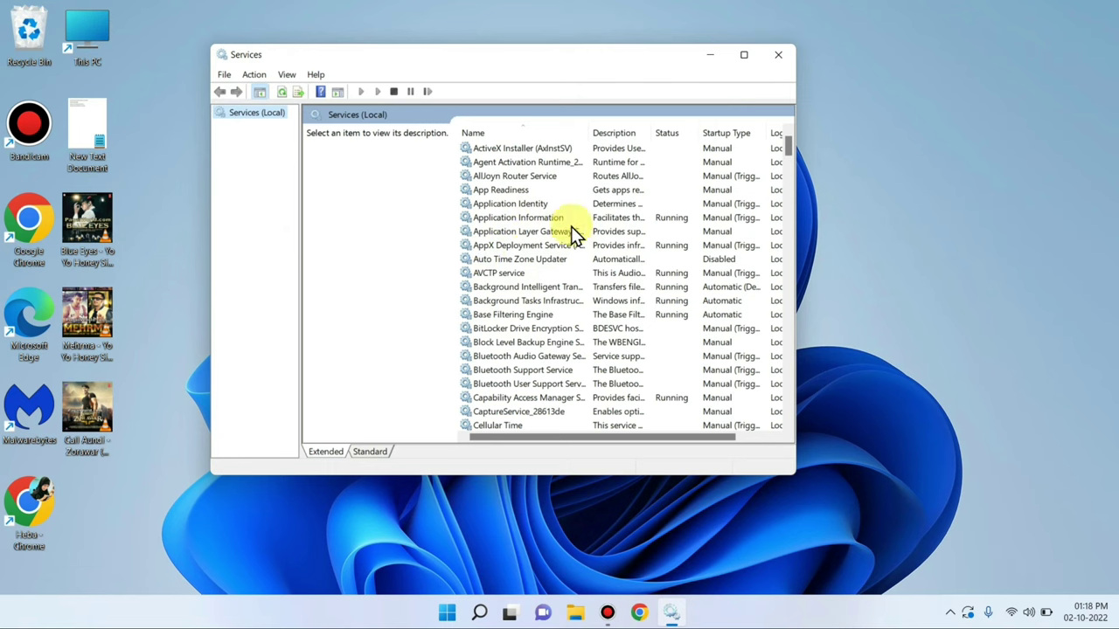
- Find the Windows Update service in the list of local services and open its properties
click(509, 220)
scroll(524, 219, down, 13)
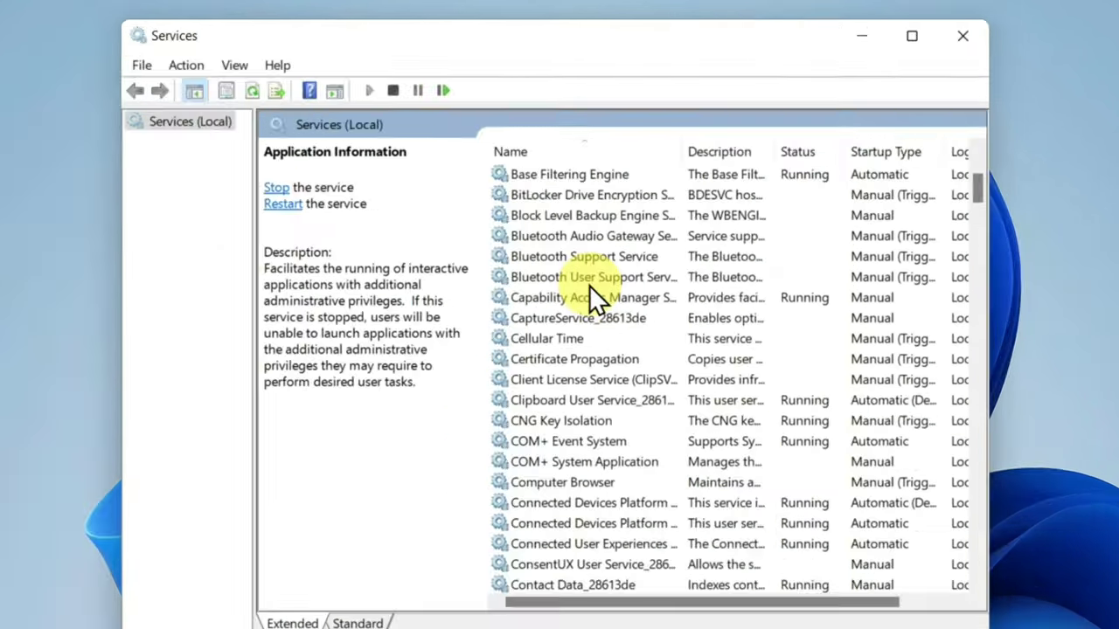
scroll(589, 296, down, 20)
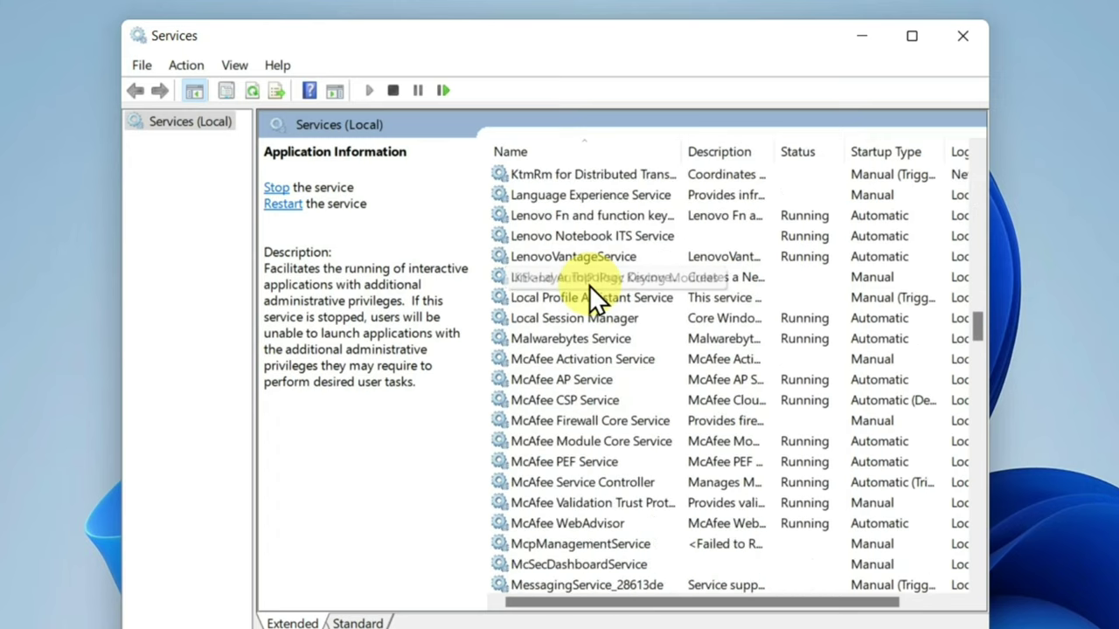
scroll(588, 316, down, 9)
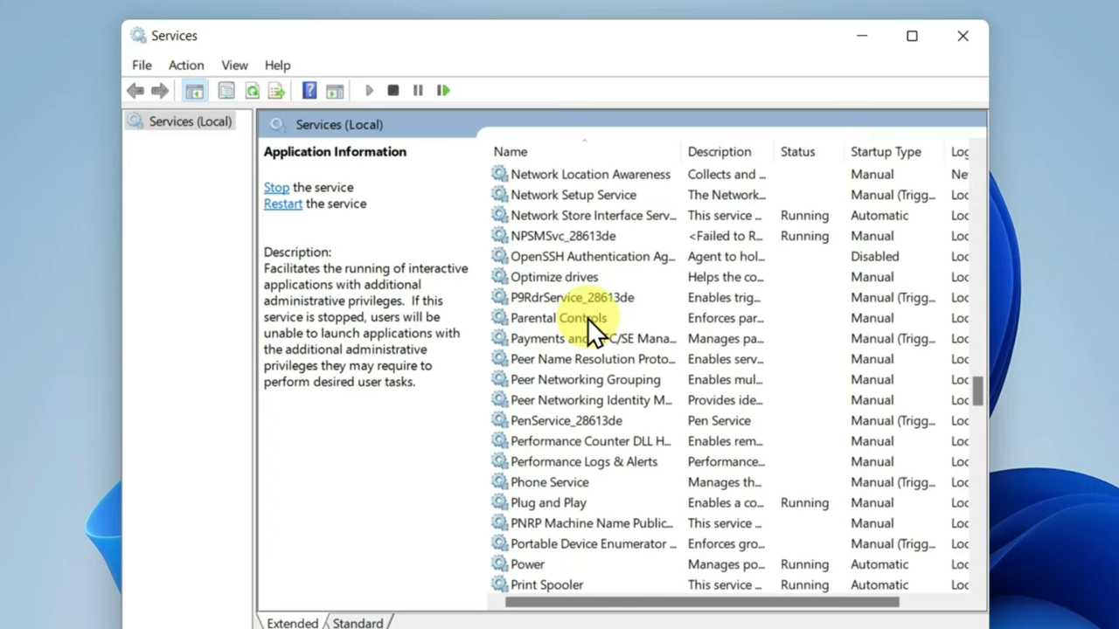
scroll(587, 318, down, 20)
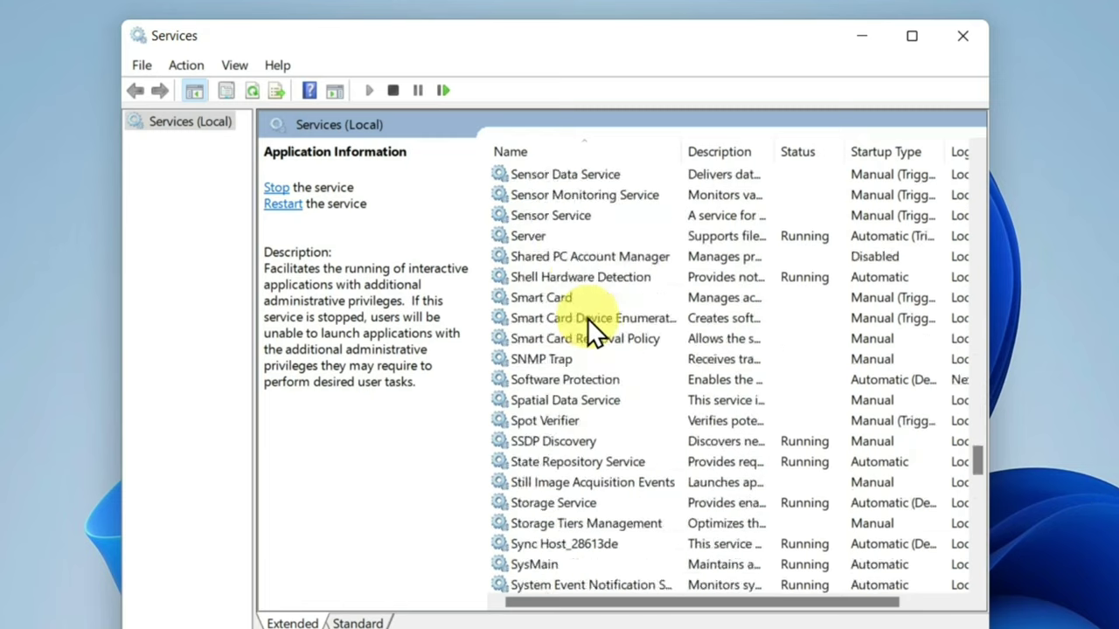
scroll(586, 318, down, 13)
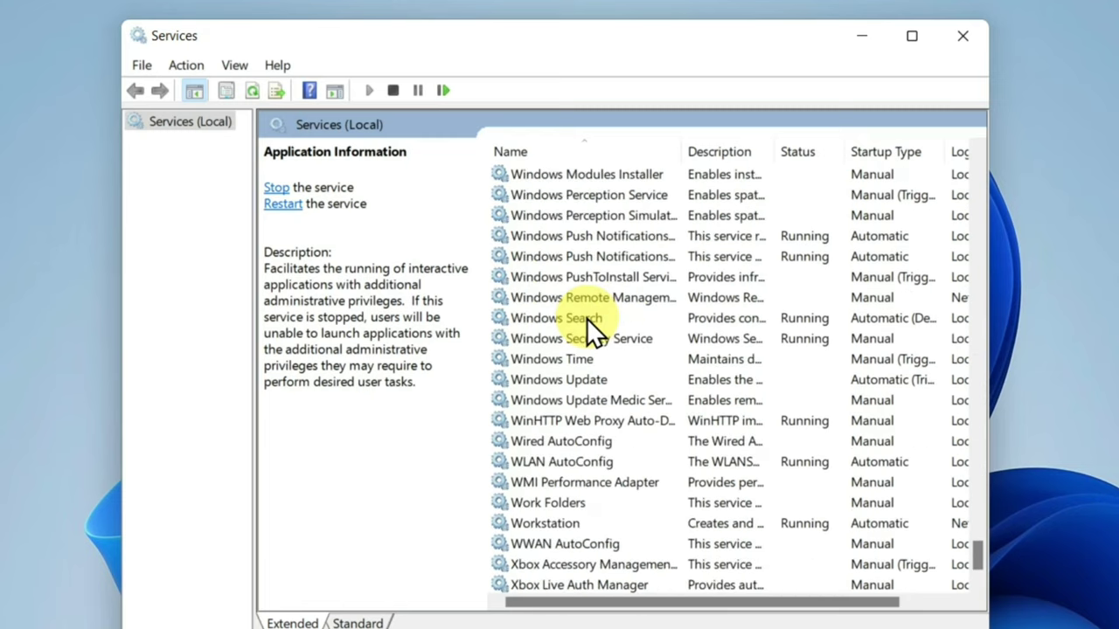
click(548, 380)
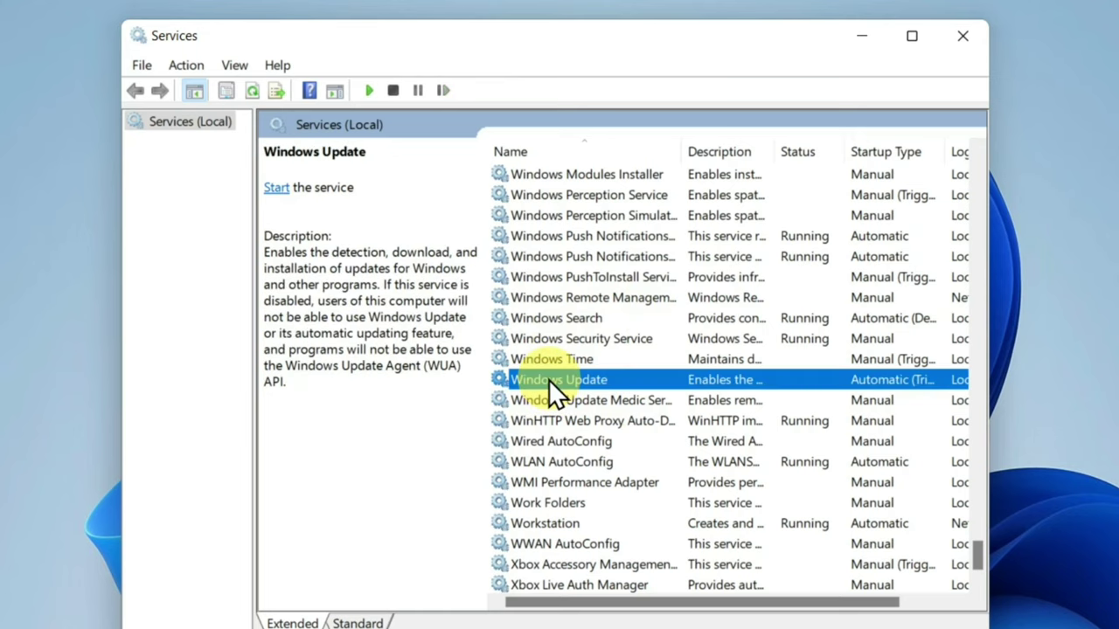
right_click(548, 380)
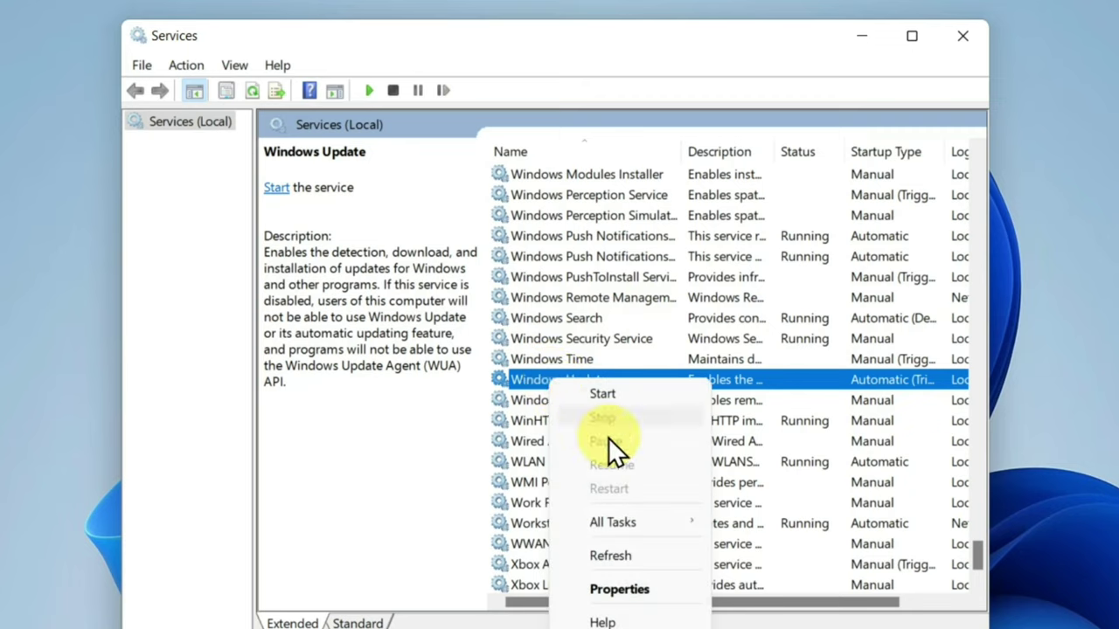
click(618, 589)
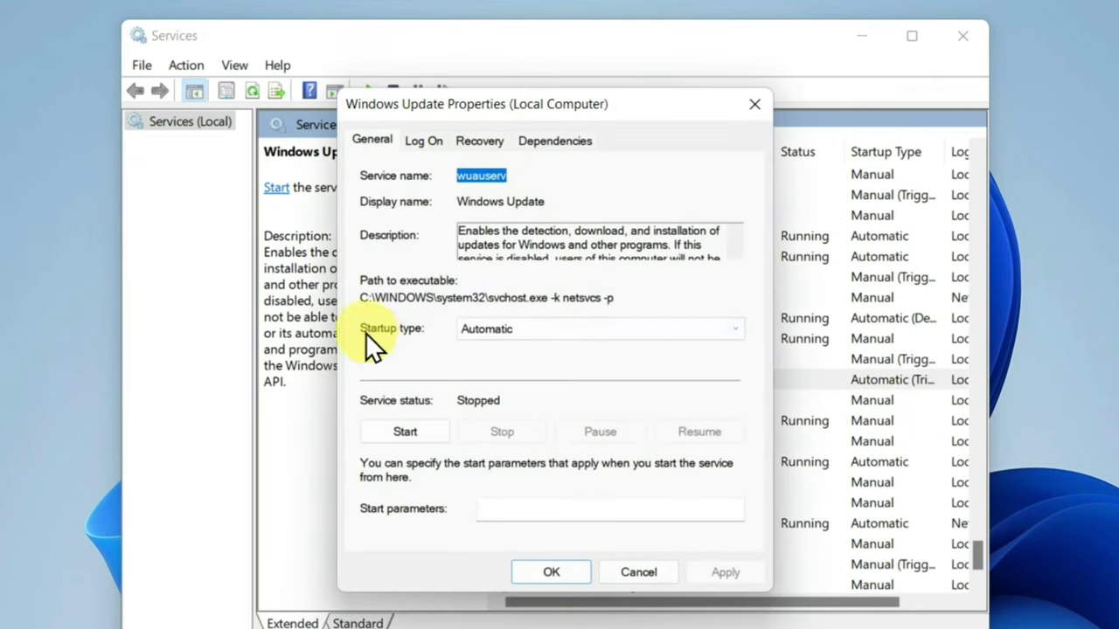
- Set the Windows Update service's startup type to Disabled, apply the change, and close the Services window
click(513, 330)
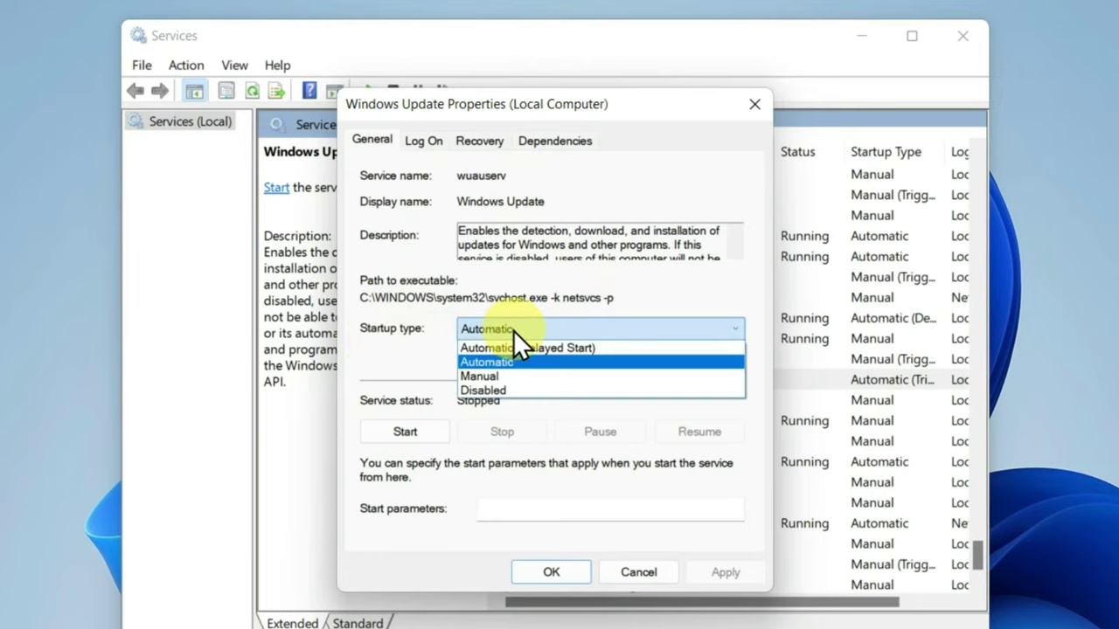
click(503, 390)
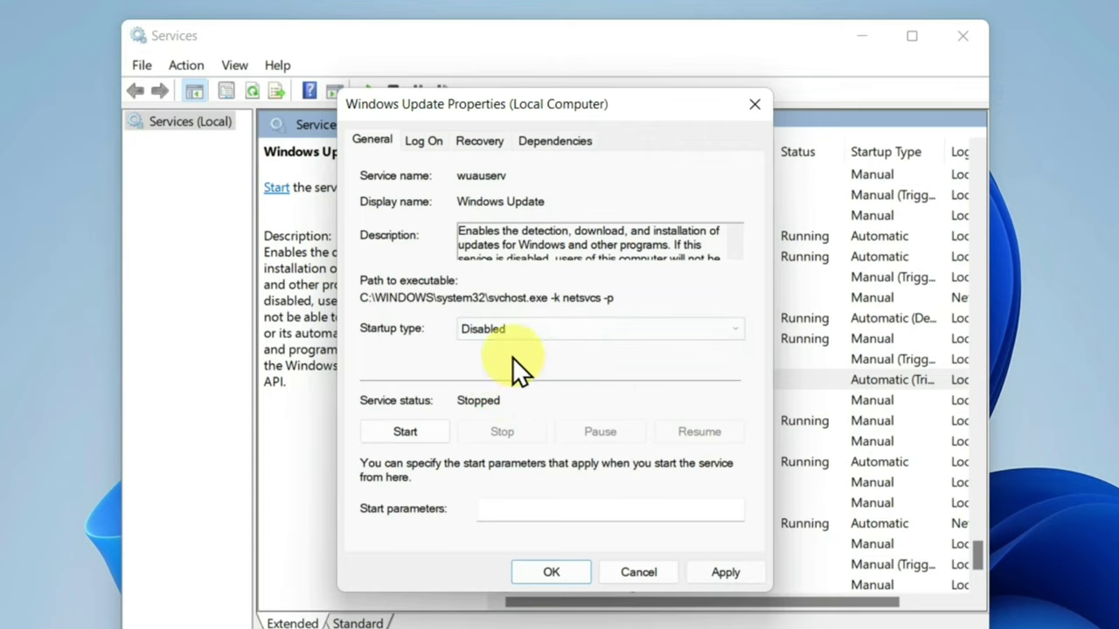
click(719, 573)
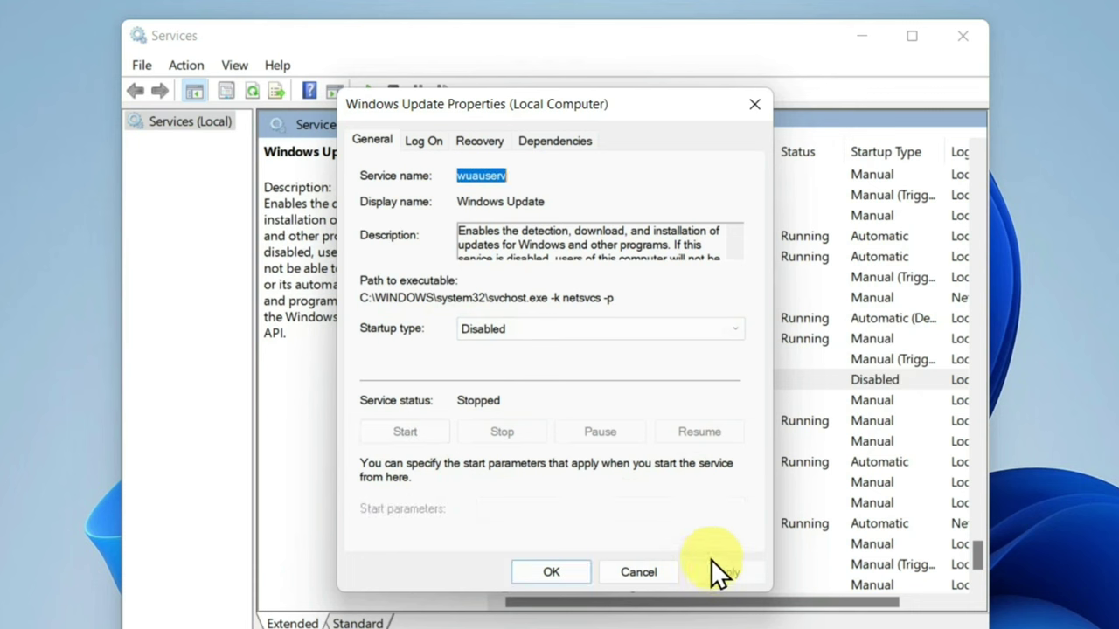
click(550, 572)
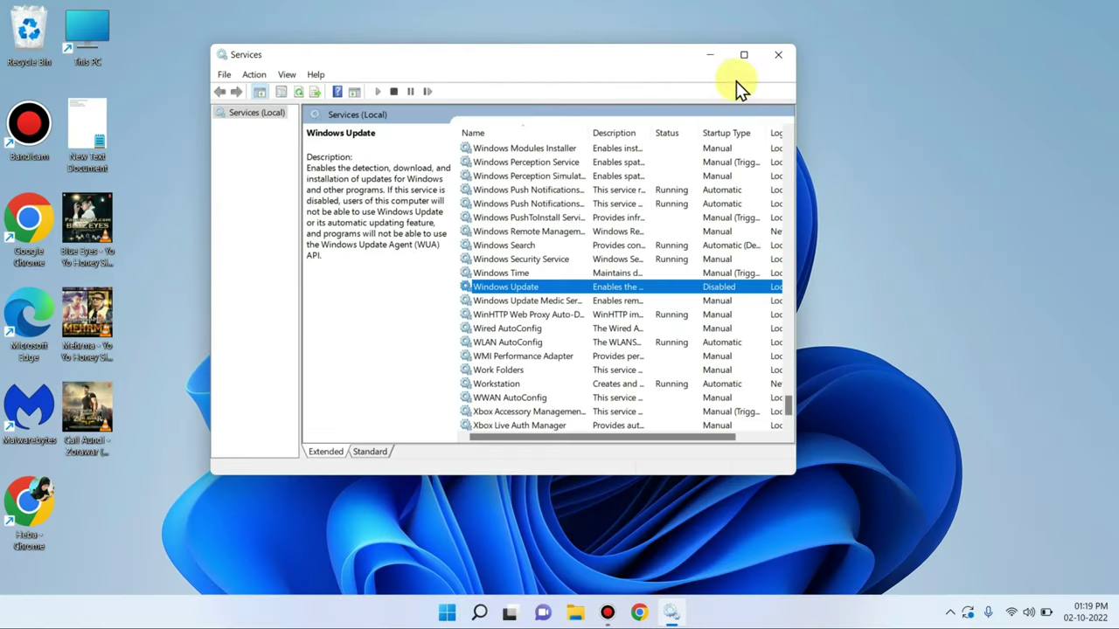
click(778, 53)
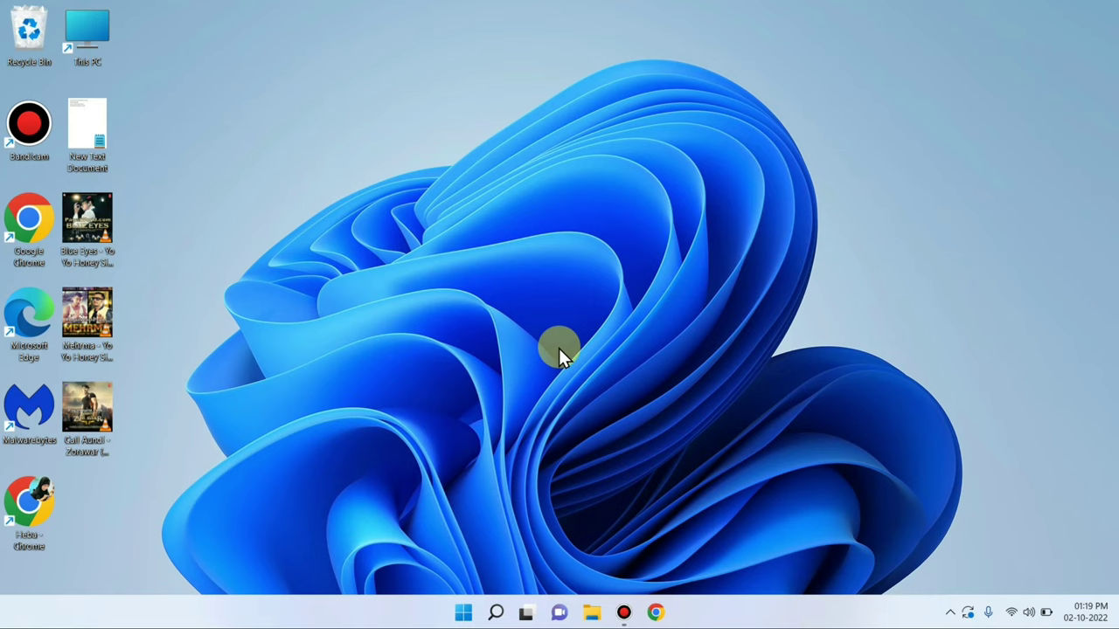
- Search Windows for "run" and open the Run dialog
click(463, 614)
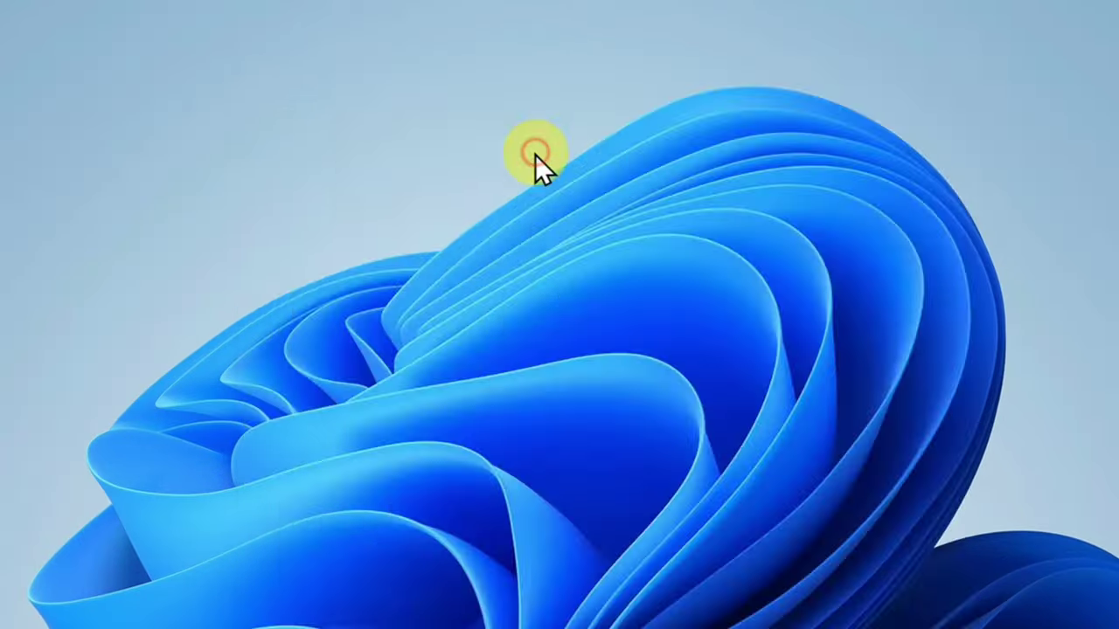
click(535, 155)
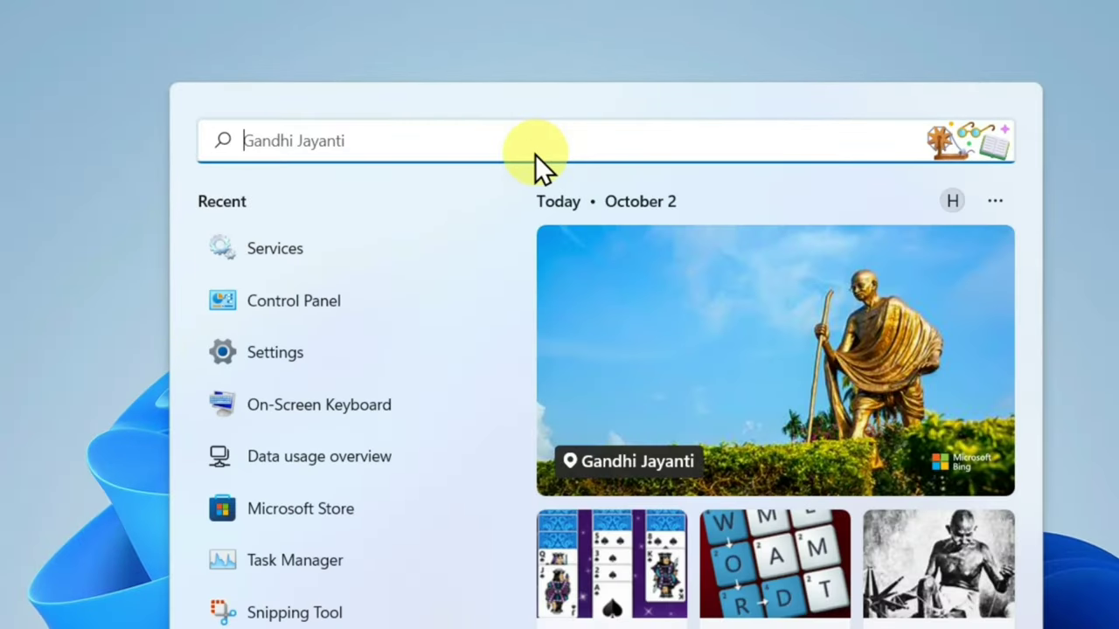
text(run)
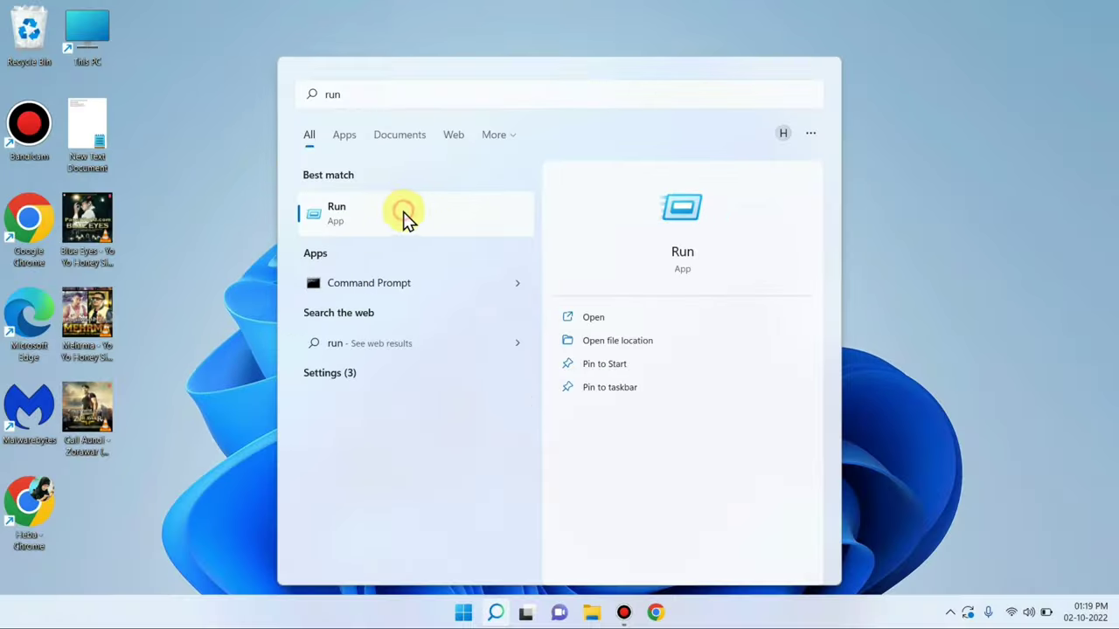
click(367, 330)
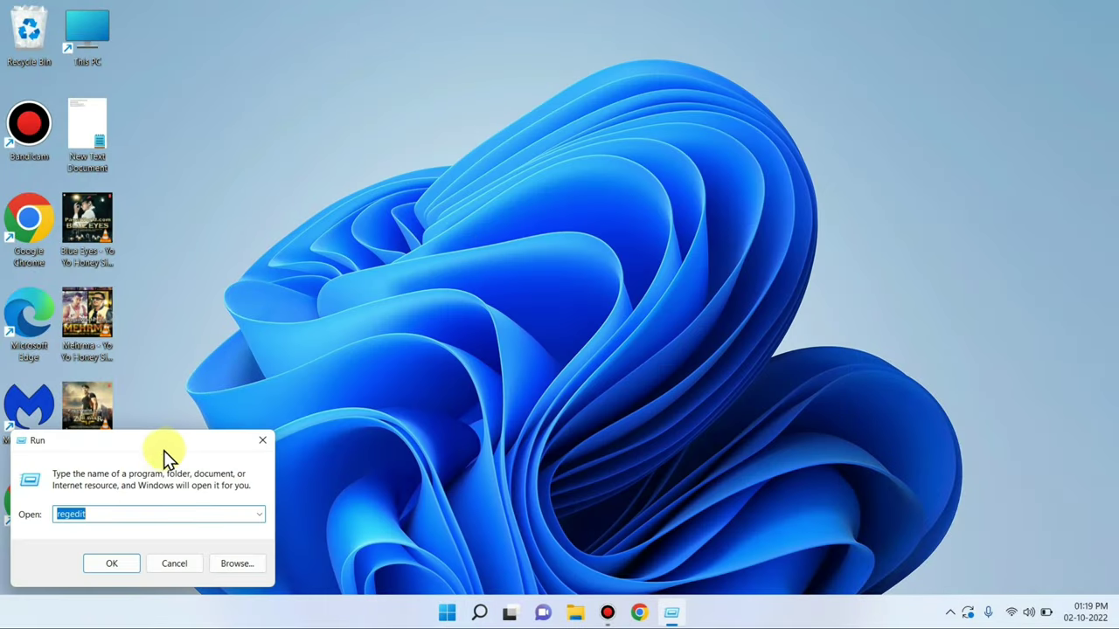
- Move the Run dialog nearer the middle of the desktop and launch the Registry Editor with the command regedit
drag(164, 450, 454, 216)
drag(392, 279, 330, 284)
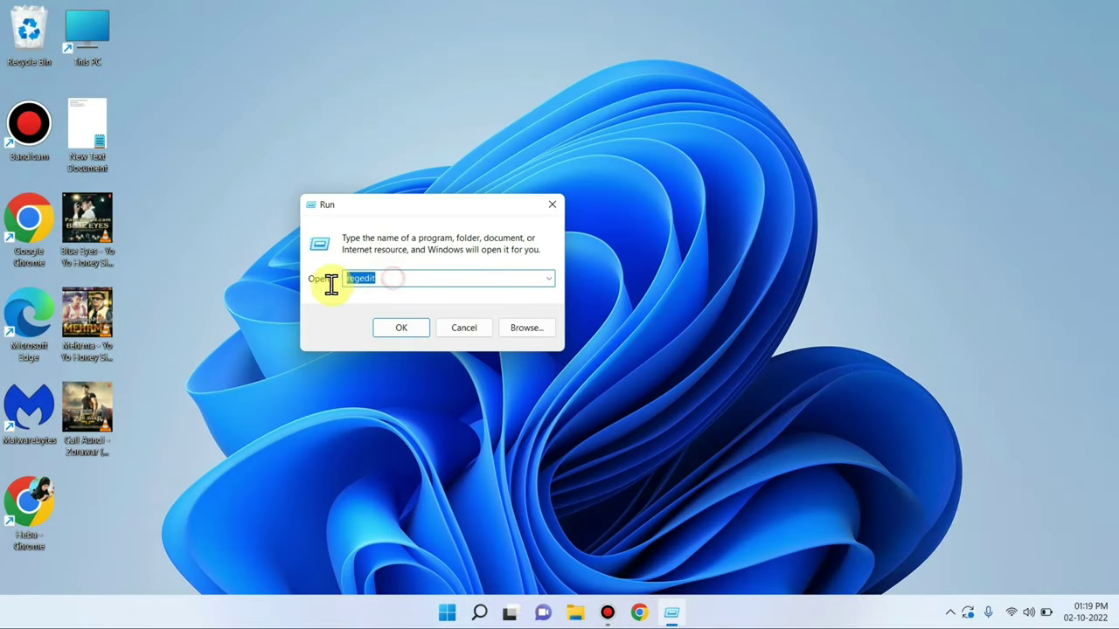
text(reg)
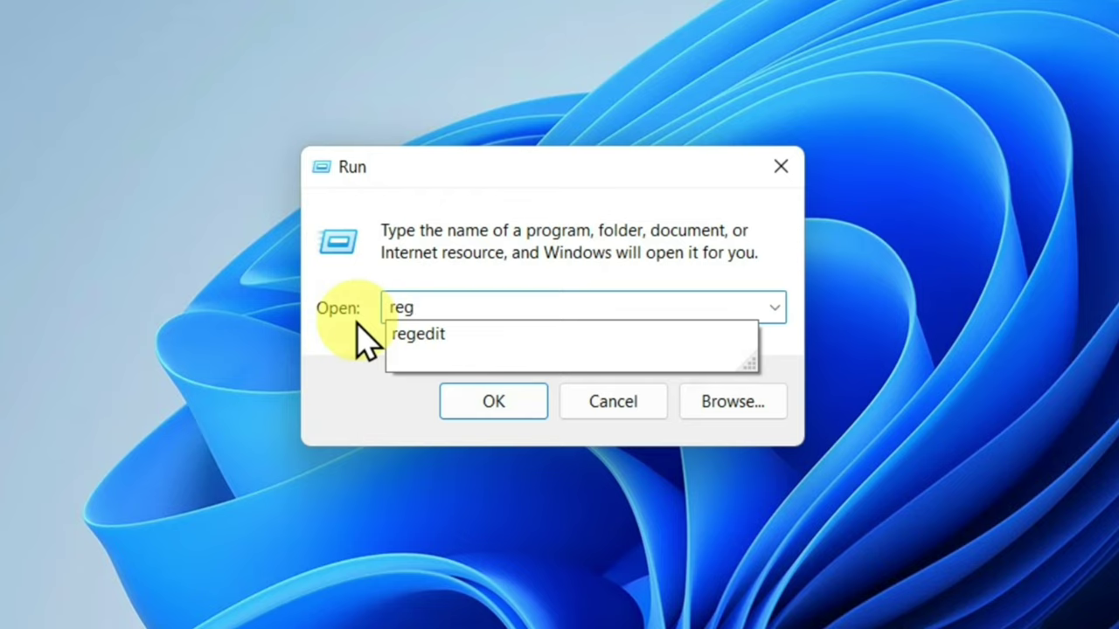
text(edit)
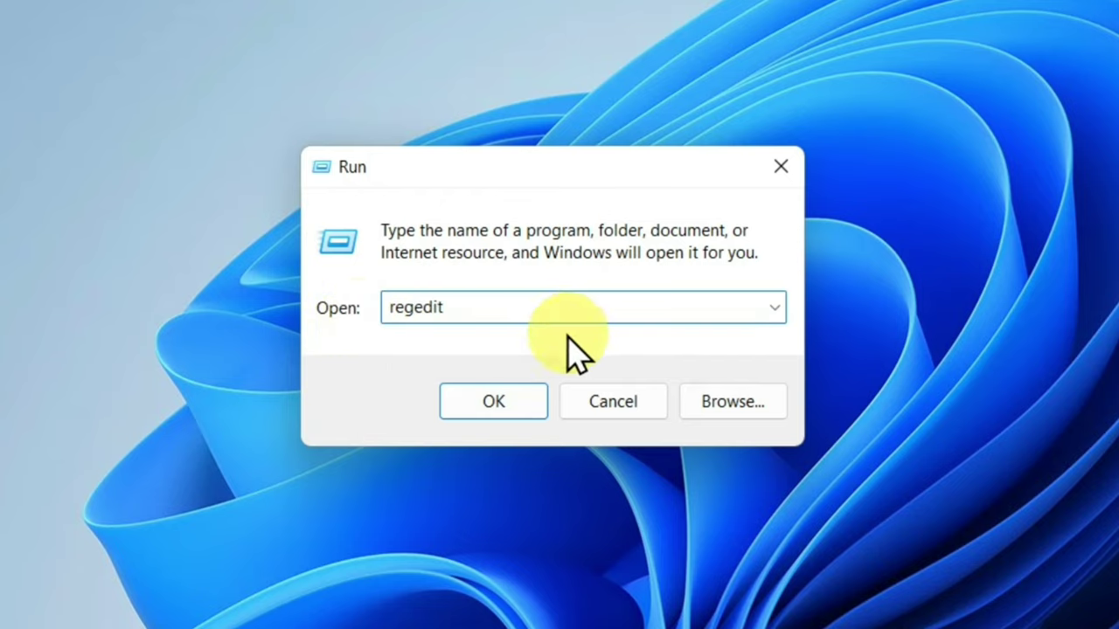
click(513, 401)
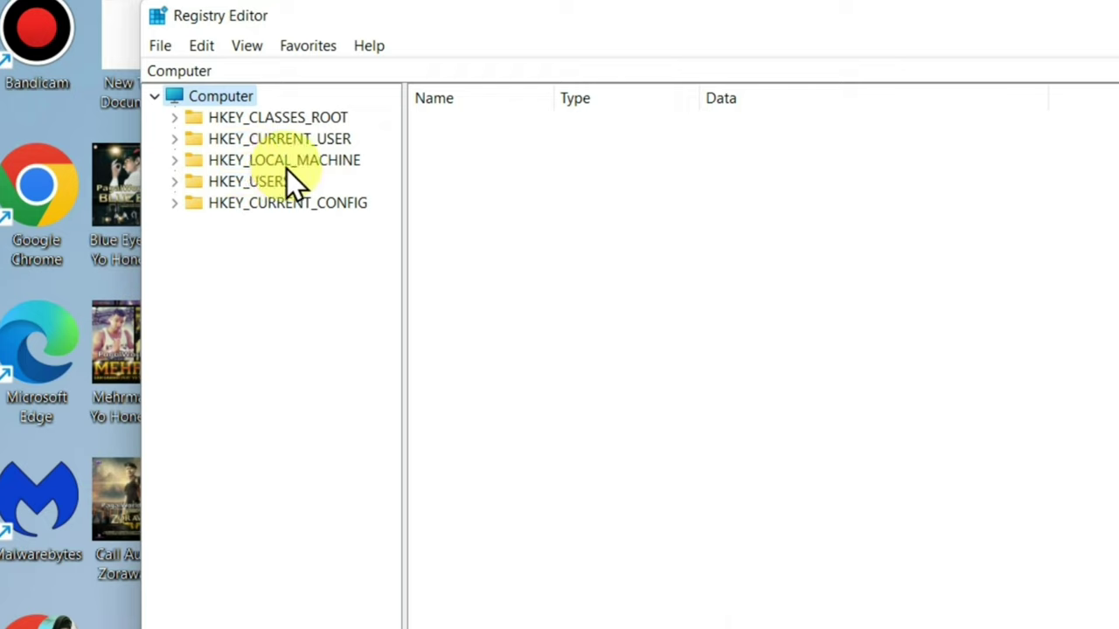
- Expand the registry tree to HKEY_LOCAL_MACHINE\SOFTWARE\Policies\Microsoft\Windows and select the Windows key
click(174, 161)
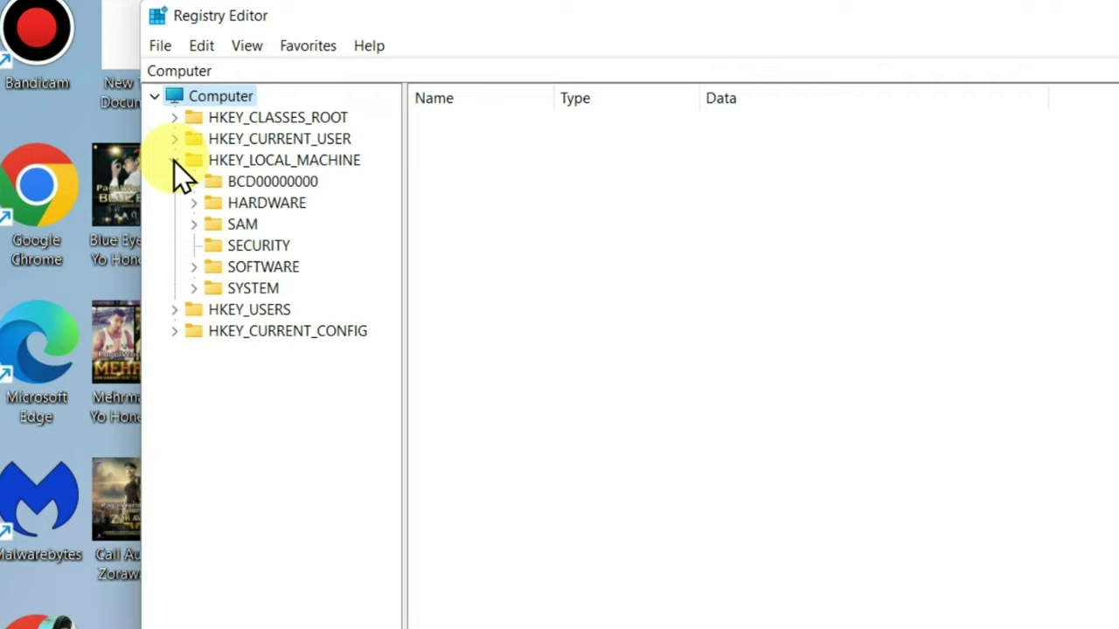
click(193, 267)
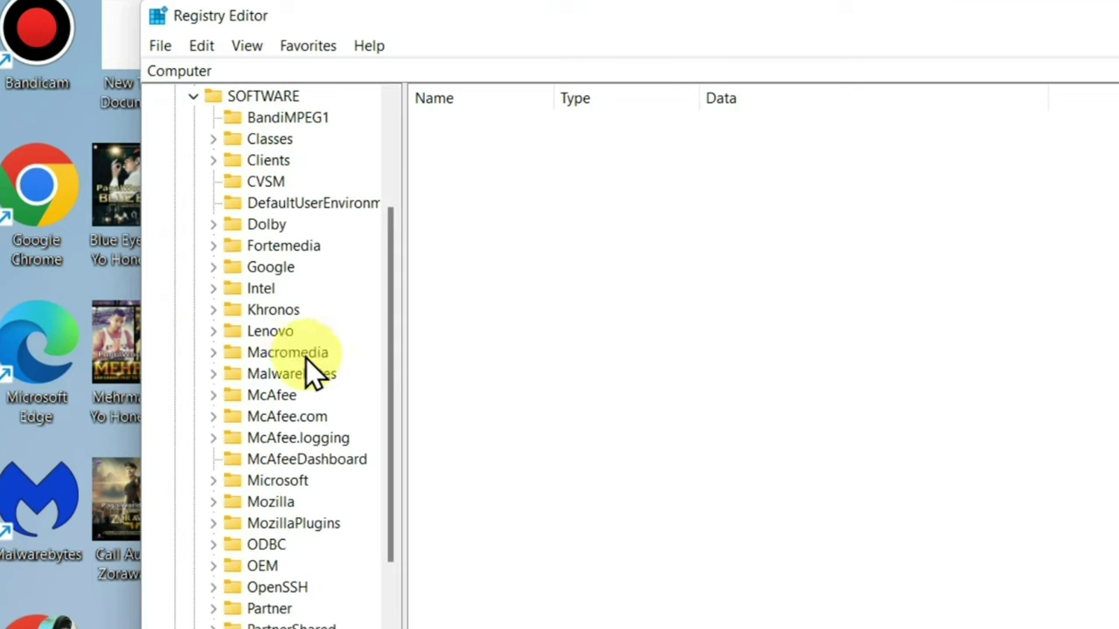
scroll(306, 358, down, 2)
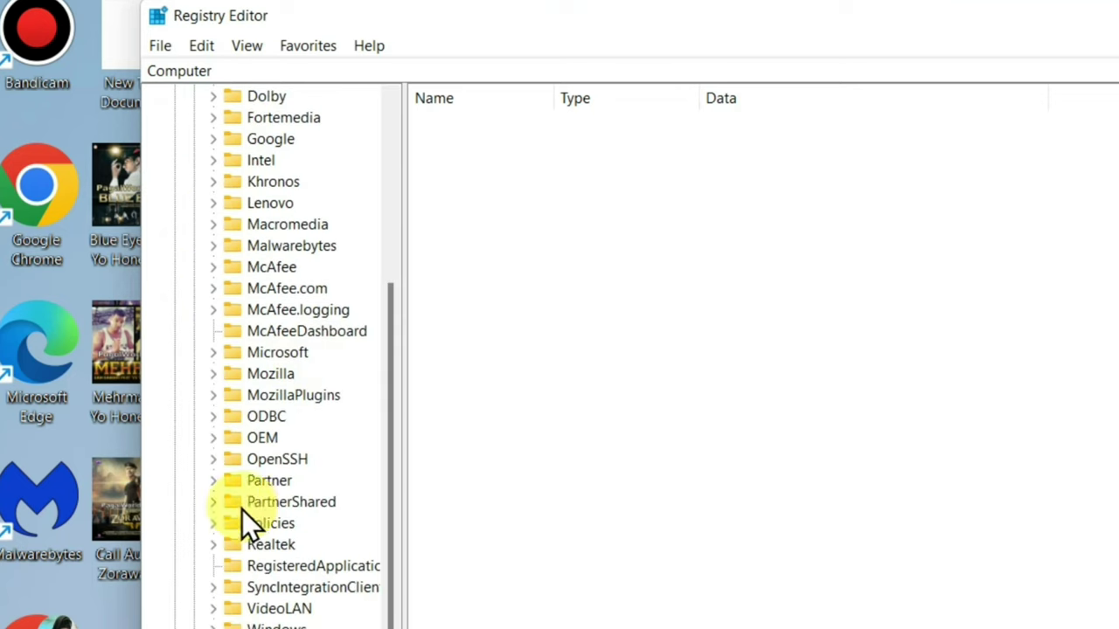
scroll(280, 507, down, 1)
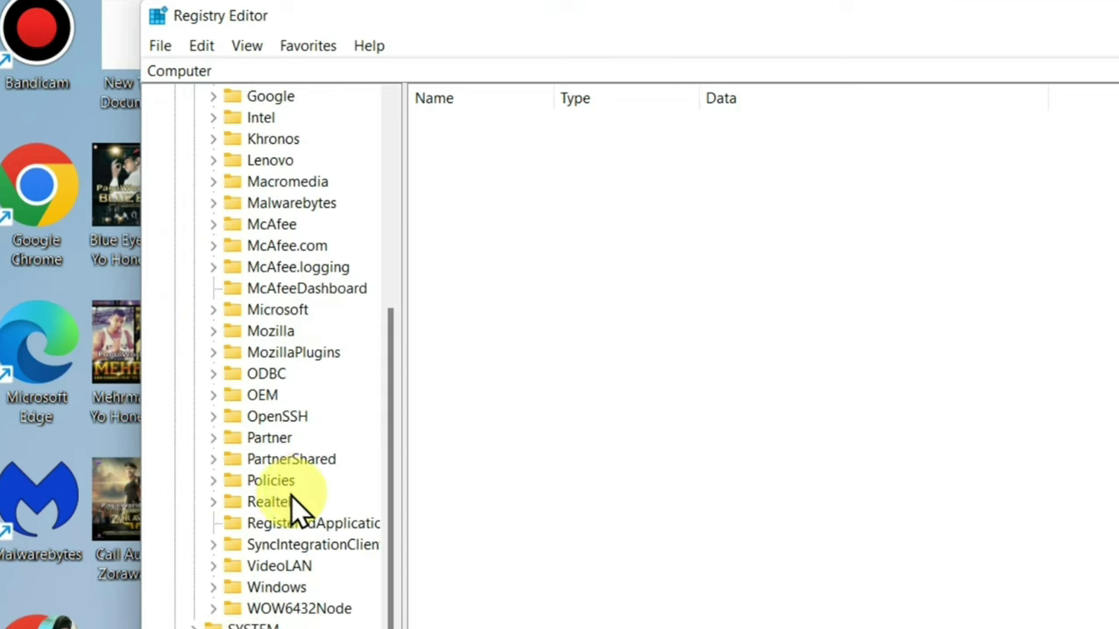
click(213, 480)
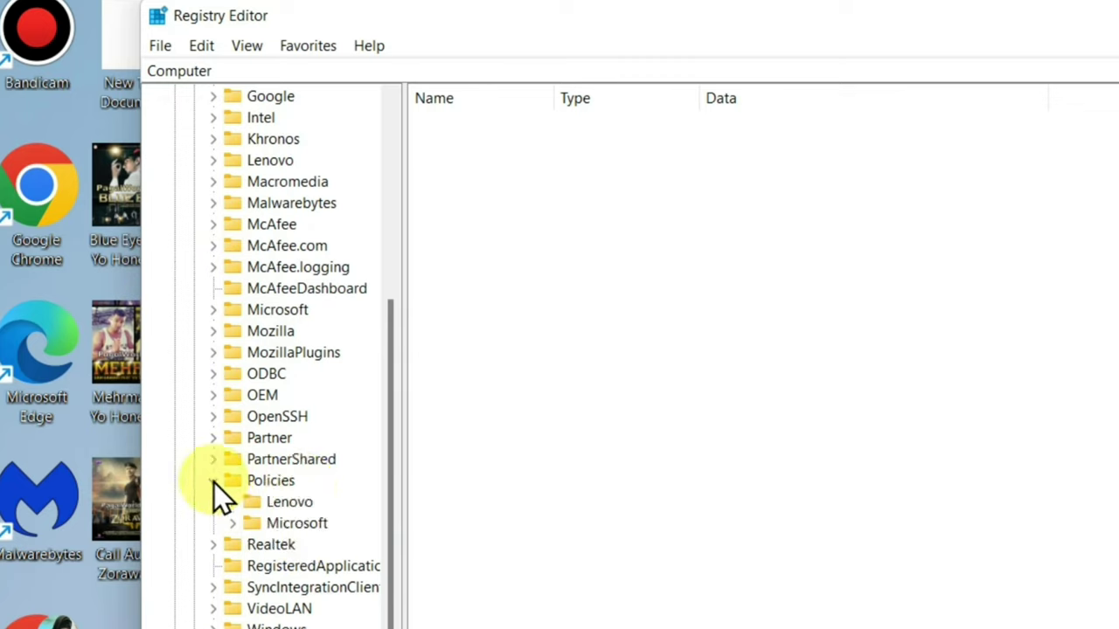
click(232, 524)
scroll(252, 550, down, 3)
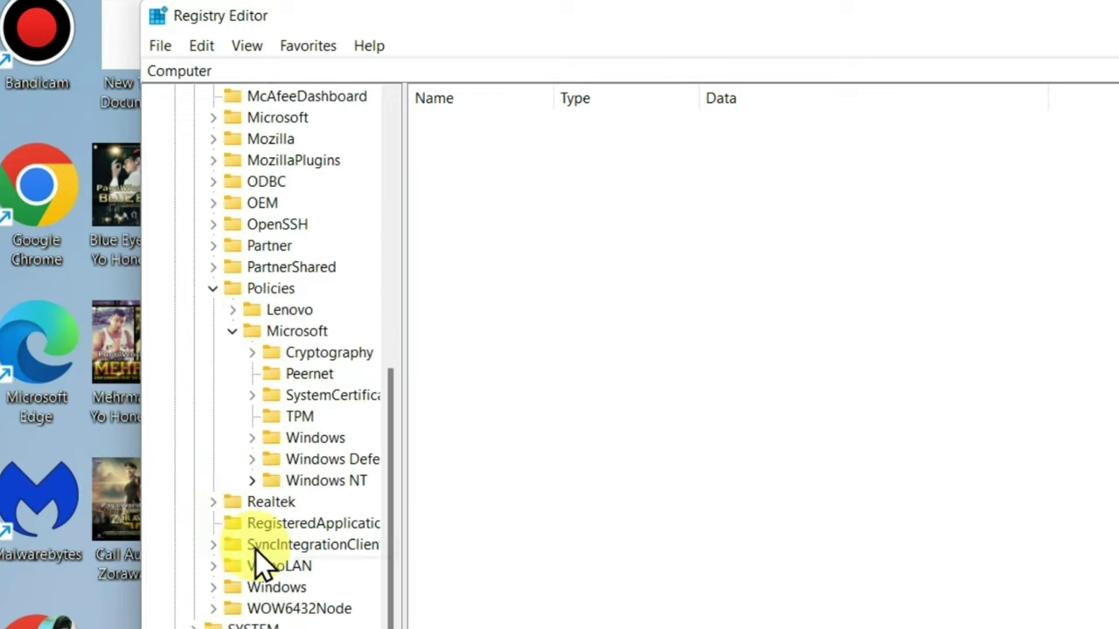
double_click(284, 440)
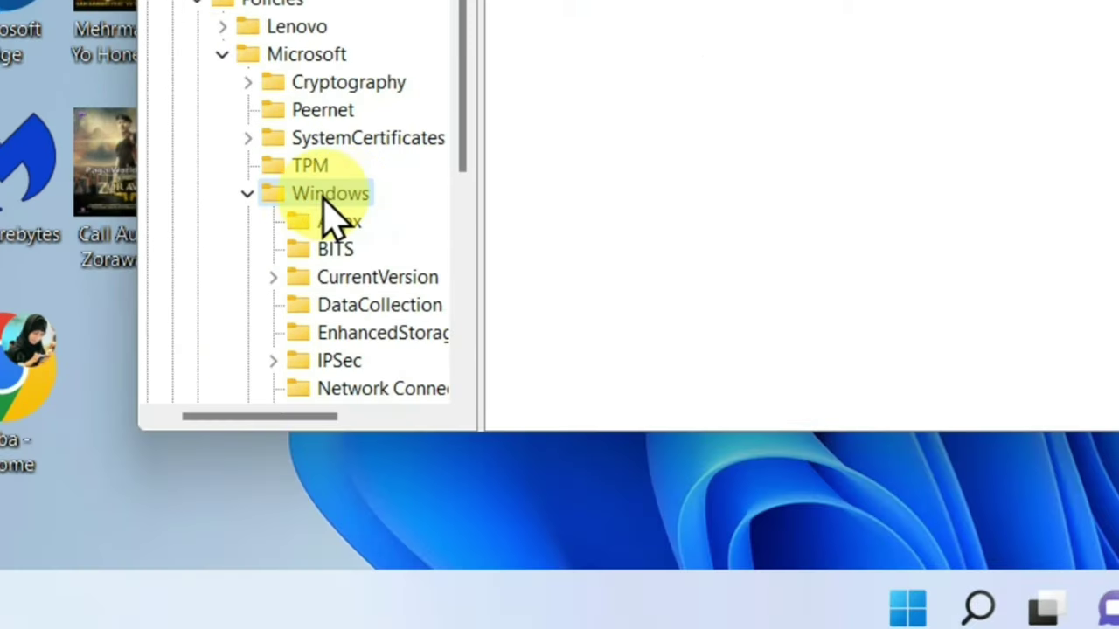
- Create a new key named windowsupdate under the Windows policies key and widen the registry tree pane to show full key names
right_click(329, 196)
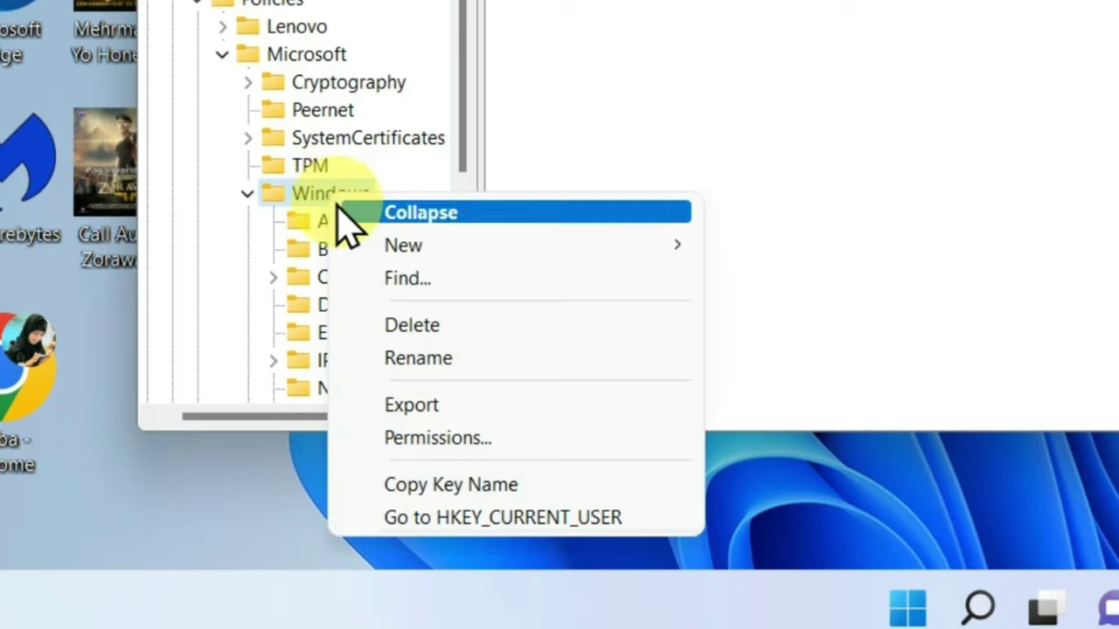
mouse_move(448, 253)
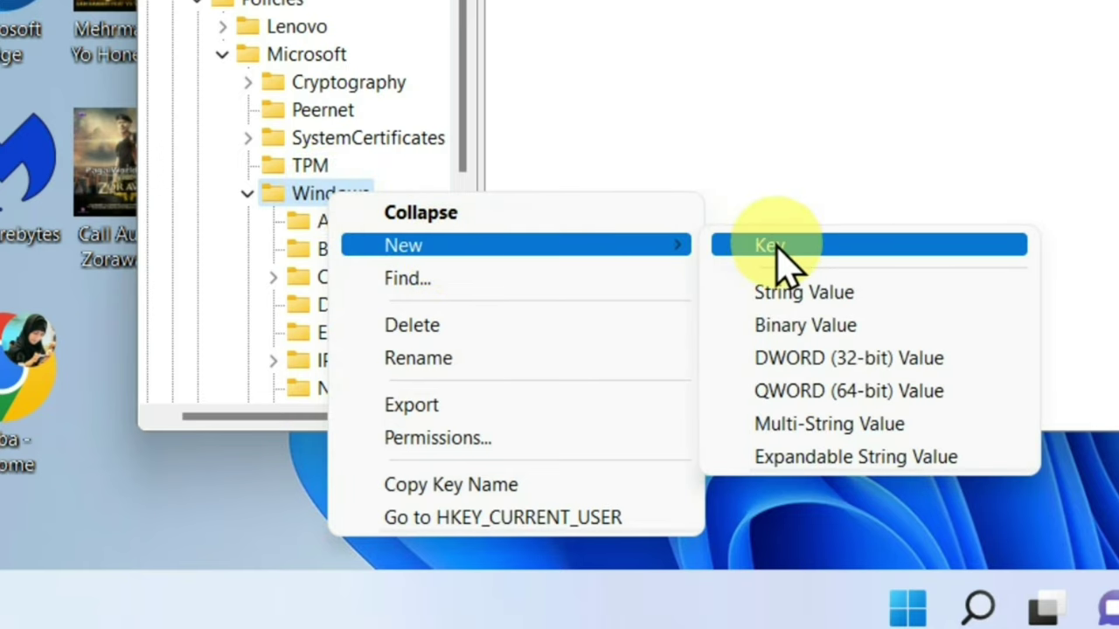
click(769, 247)
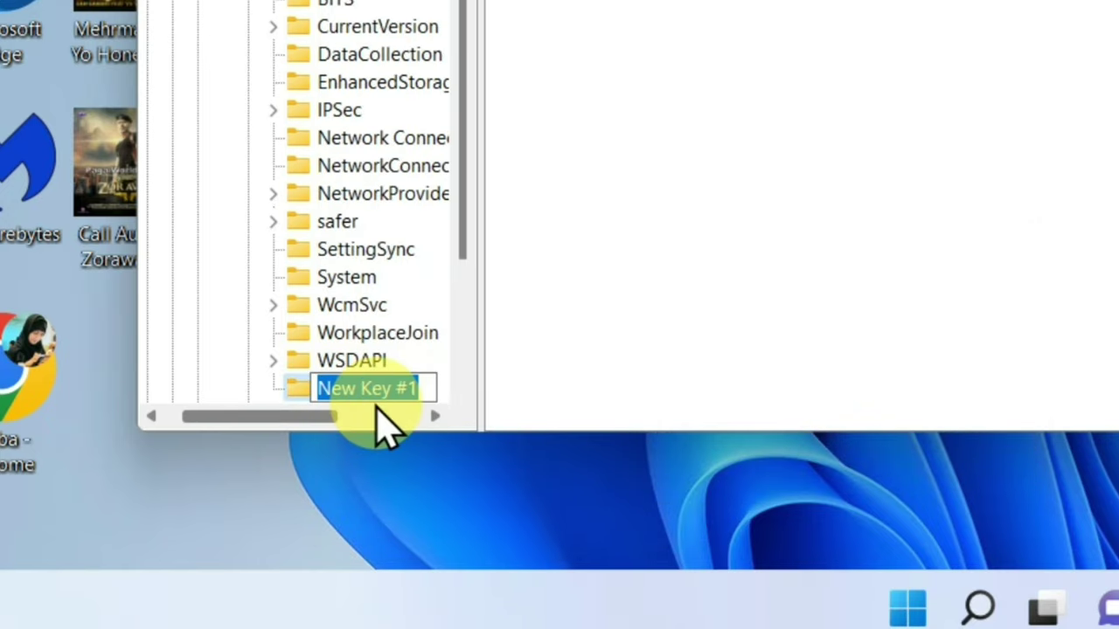
text(w)
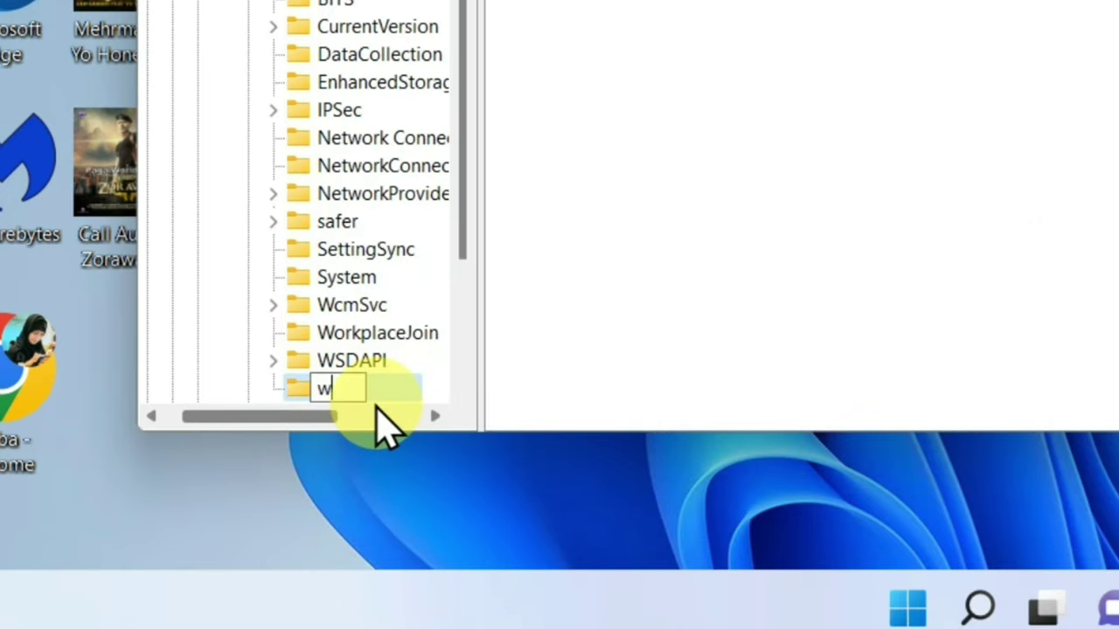
text(indow)
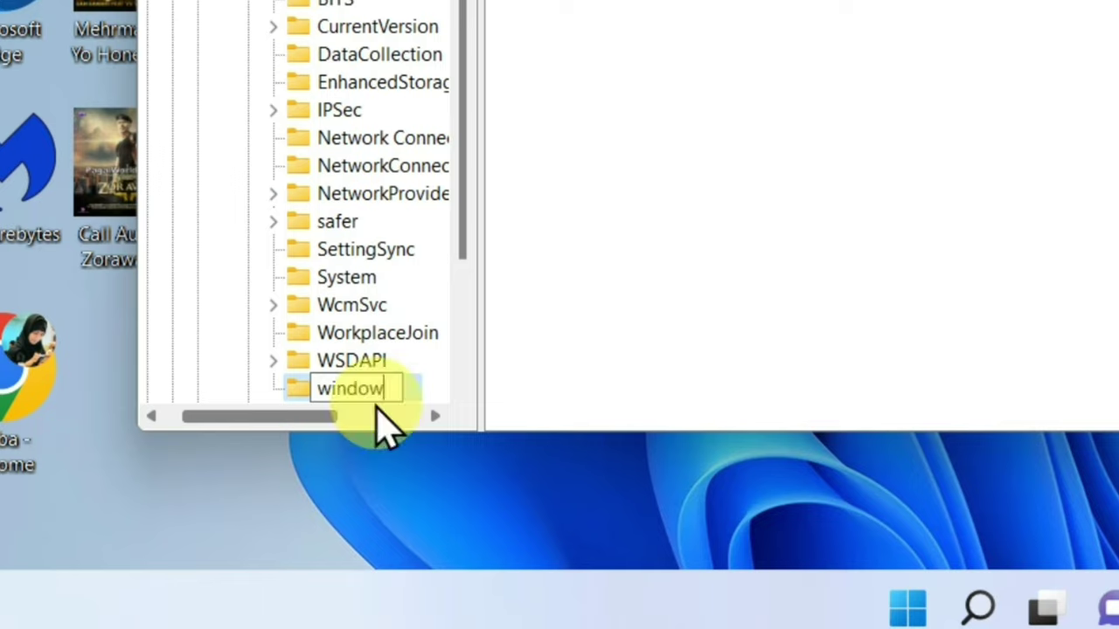
text(s u)
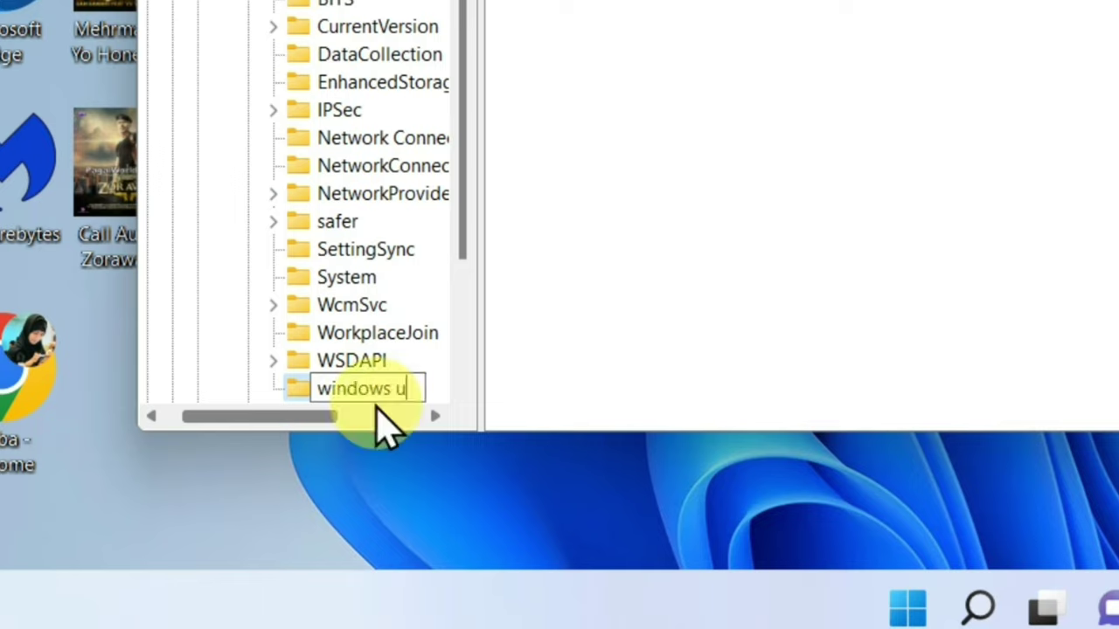
text(pdat)
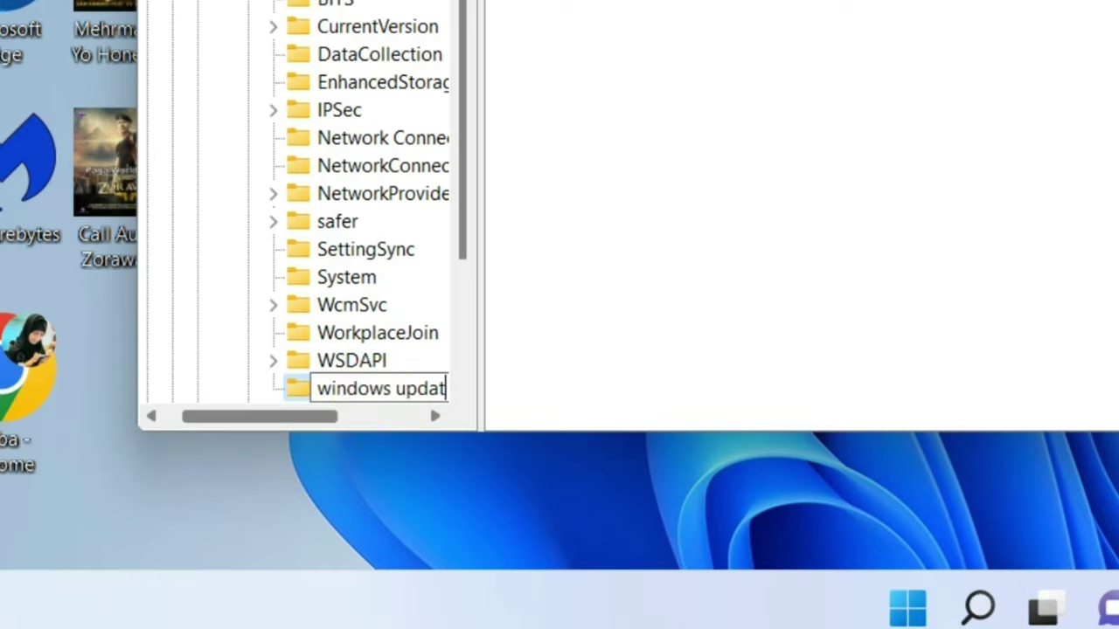
text(e)
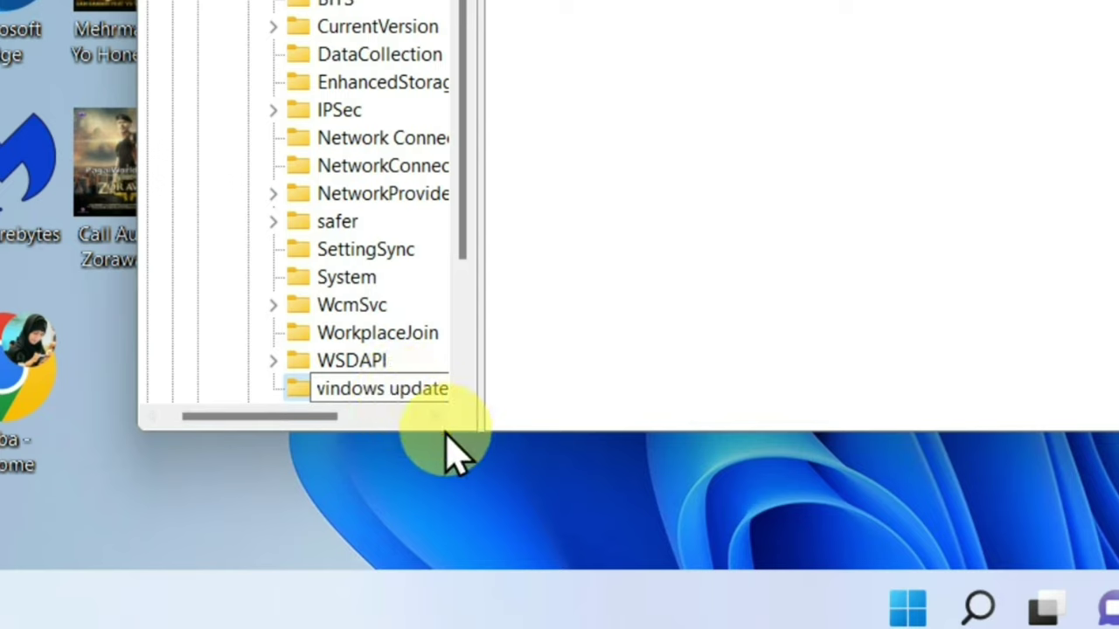
key(BackSpace)
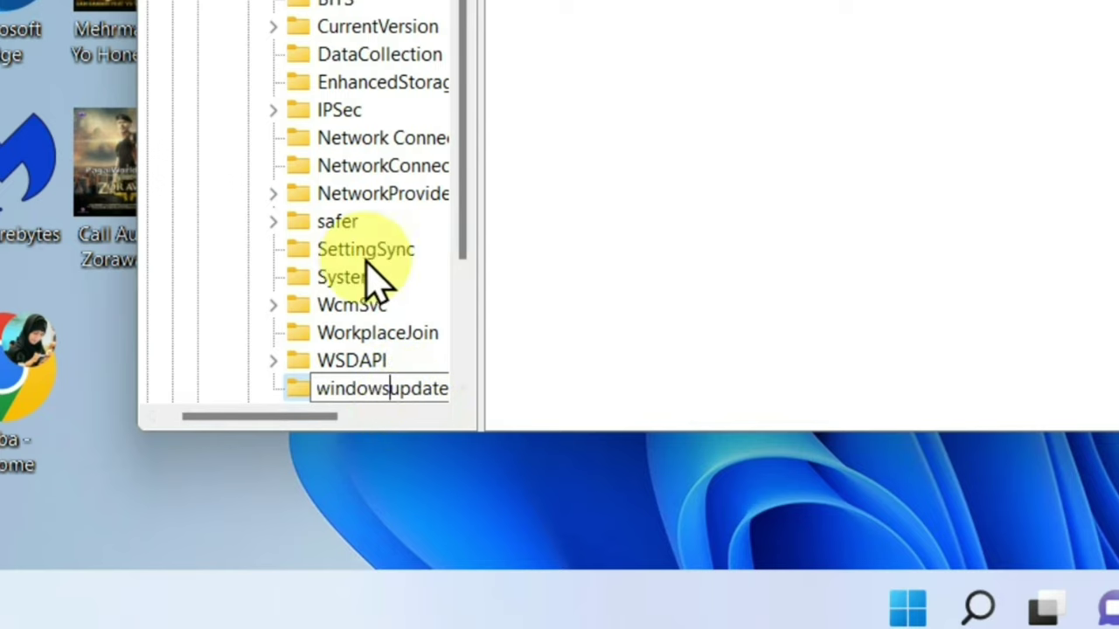
scroll(376, 279, down, 1)
click(512, 317)
drag(481, 292, 597, 303)
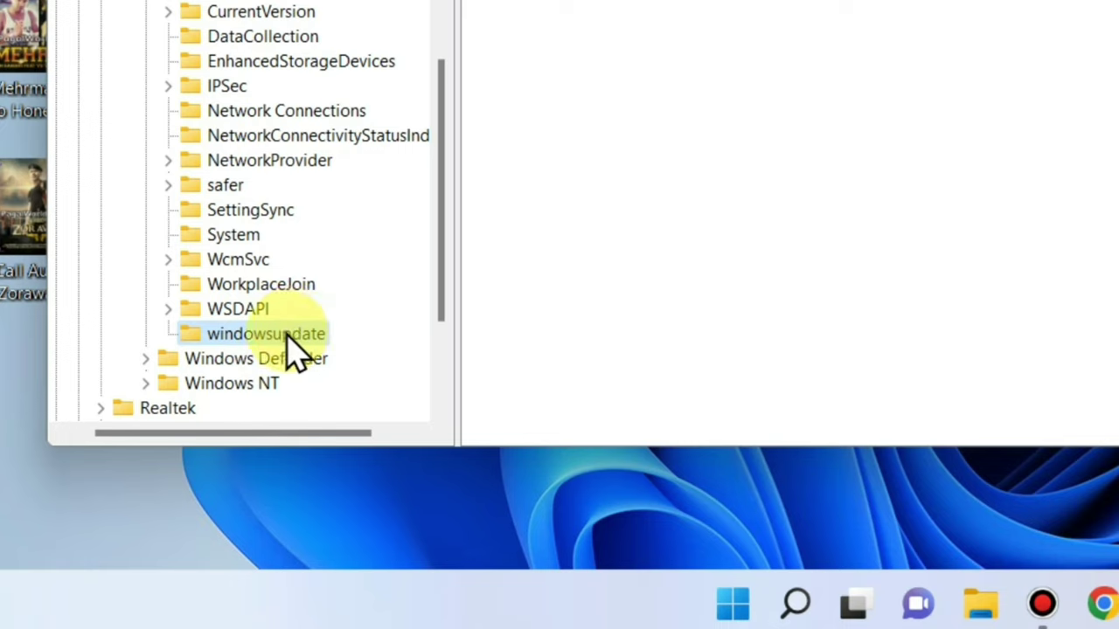
- Create a new subkey named AU under the windowsupdate key
right_click(288, 337)
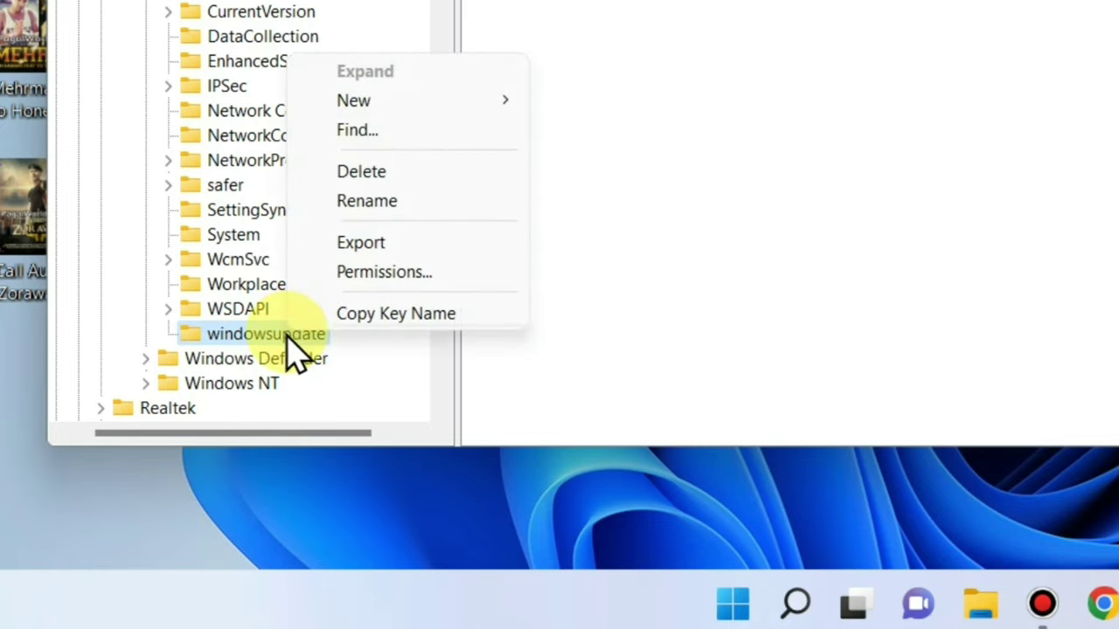
mouse_move(404, 102)
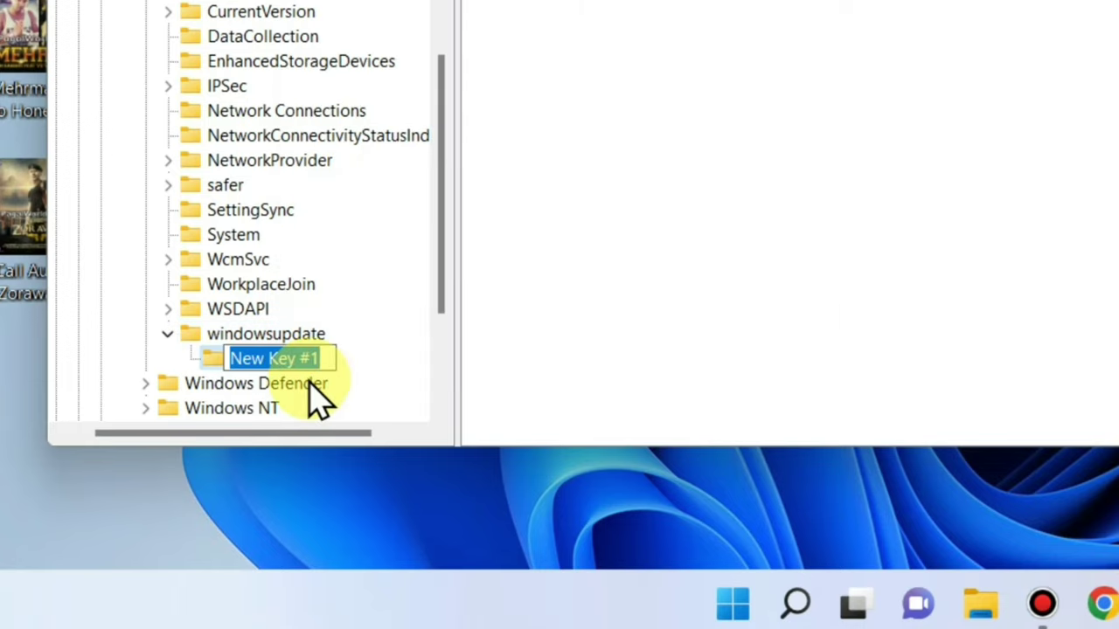
text(Au)
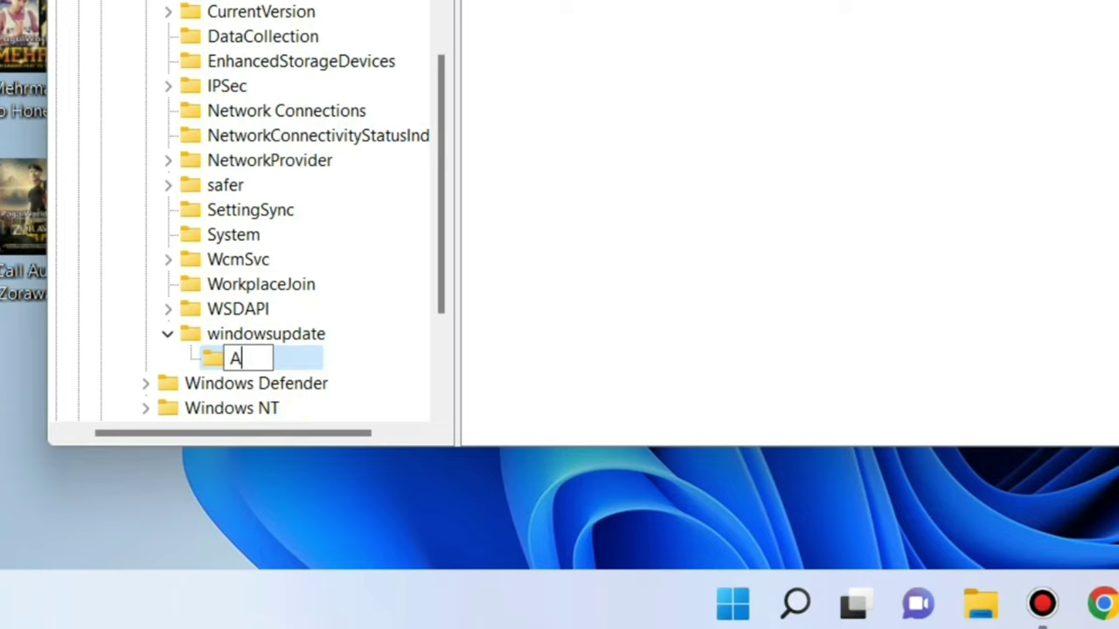
key(Return)
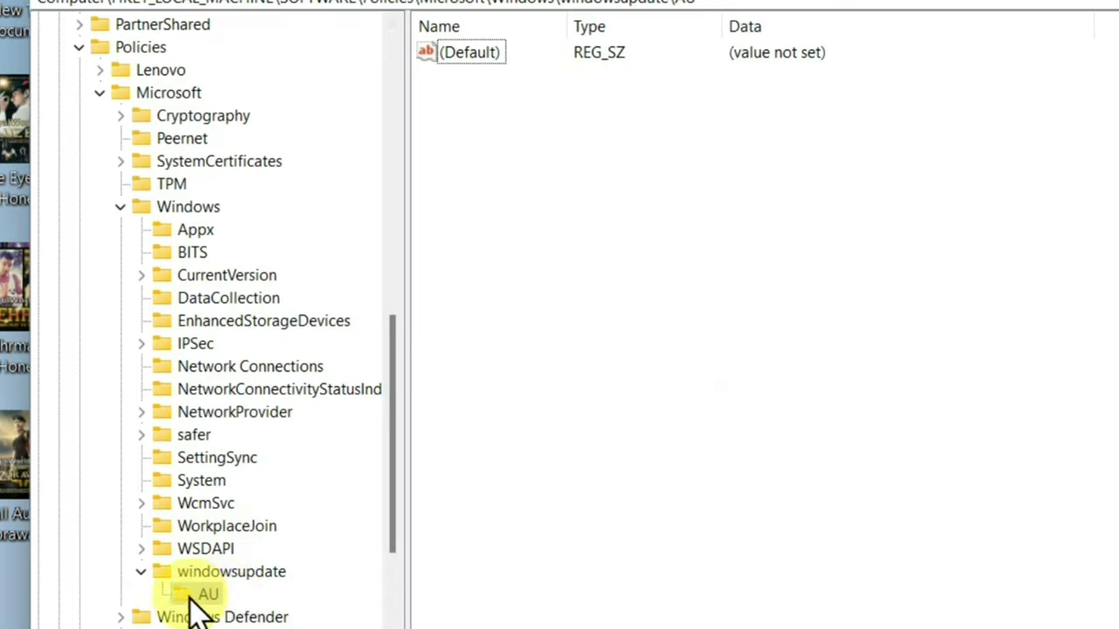
- Add a new DWORD (32-bit) value named NOautoUpdate to the AU key
click(209, 598)
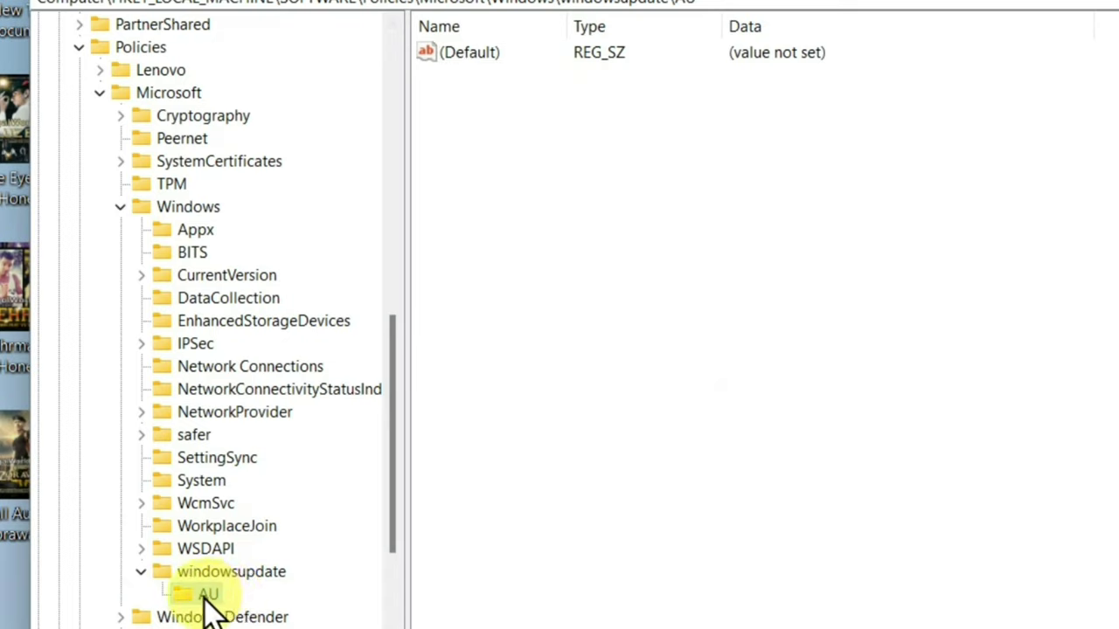
right_click(554, 146)
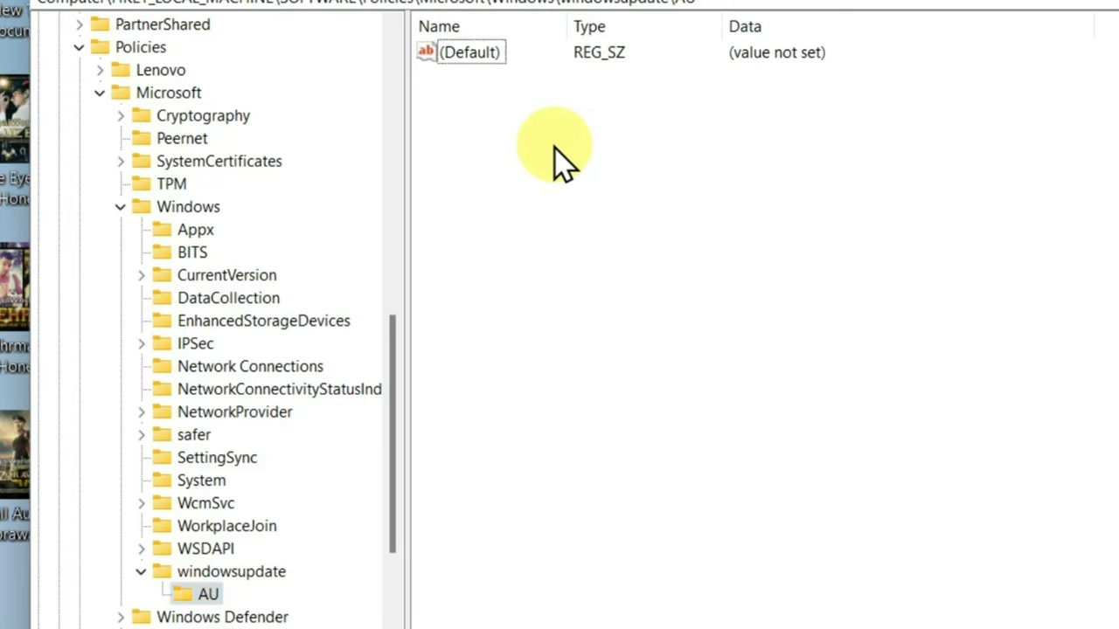
mouse_move(616, 174)
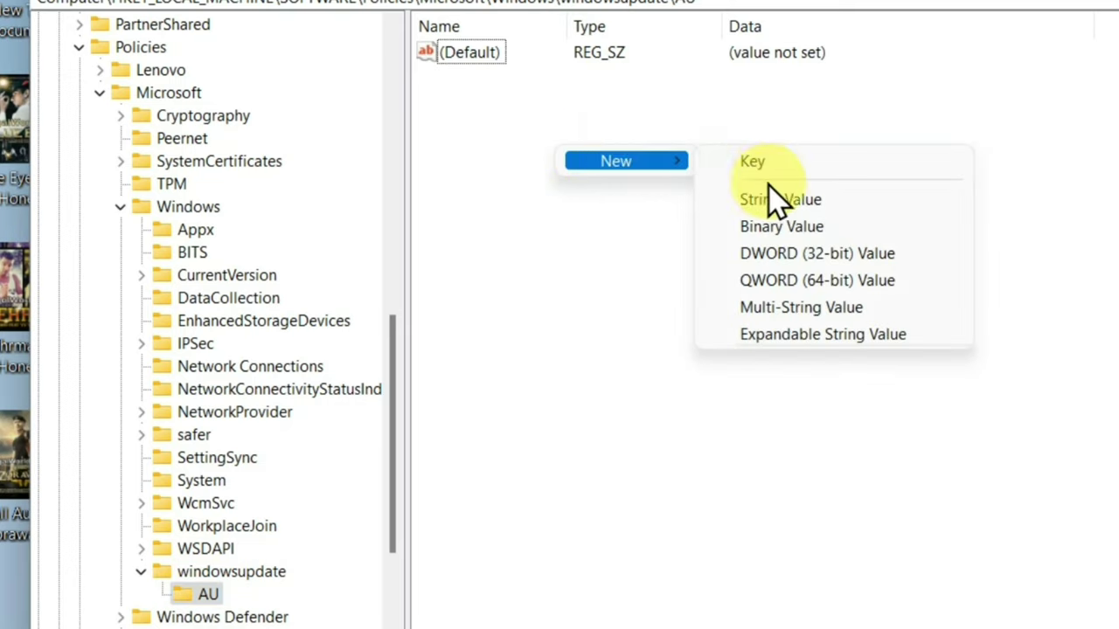
click(813, 253)
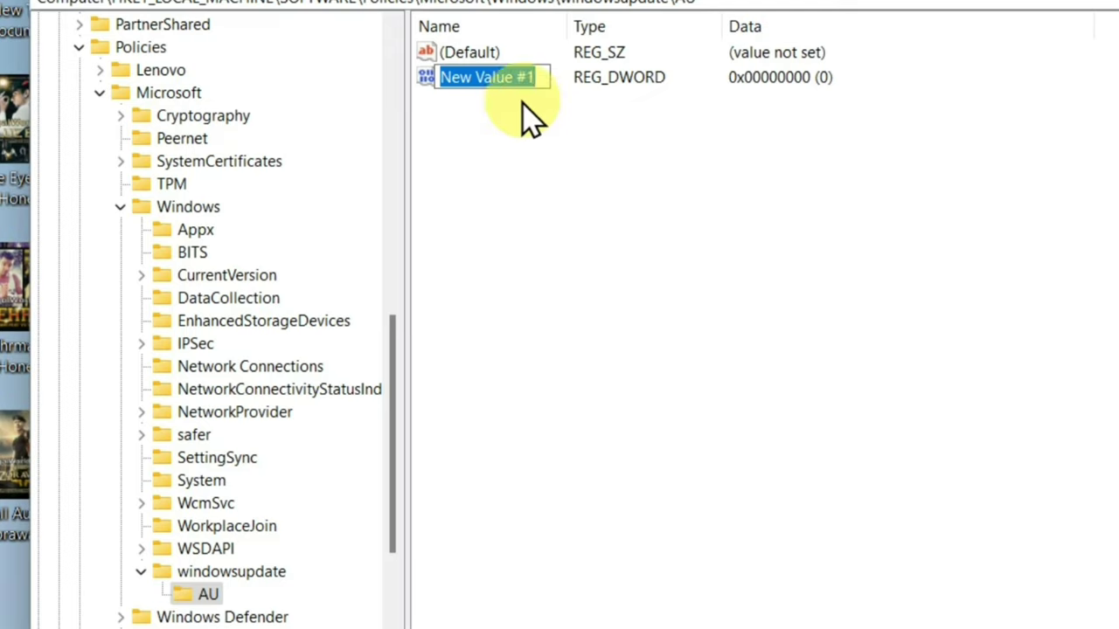
text(N)
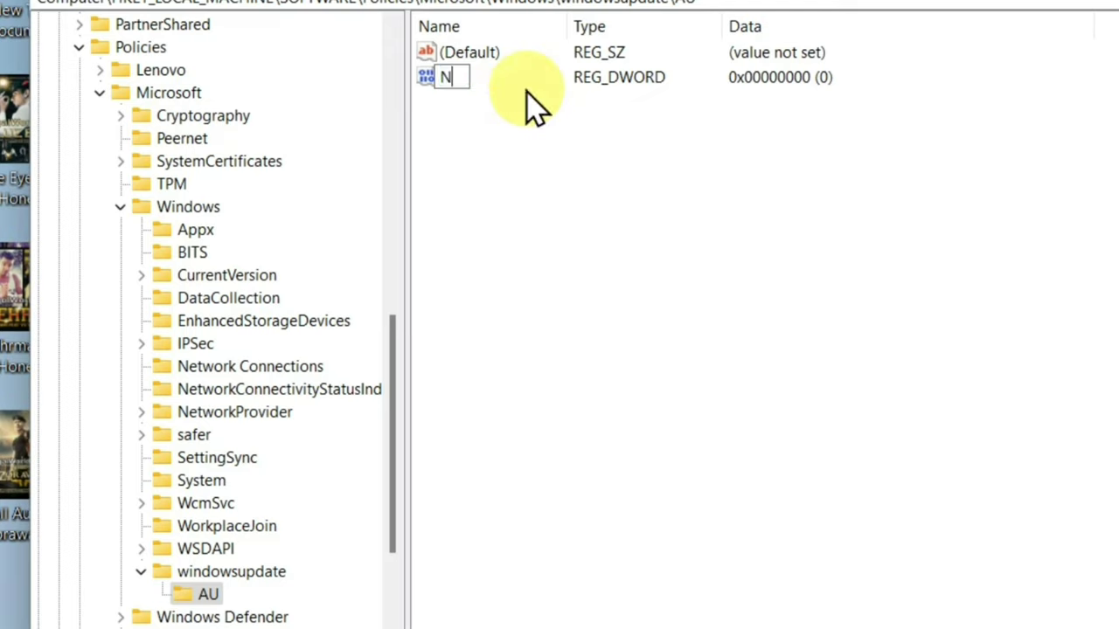
text(Oauto)
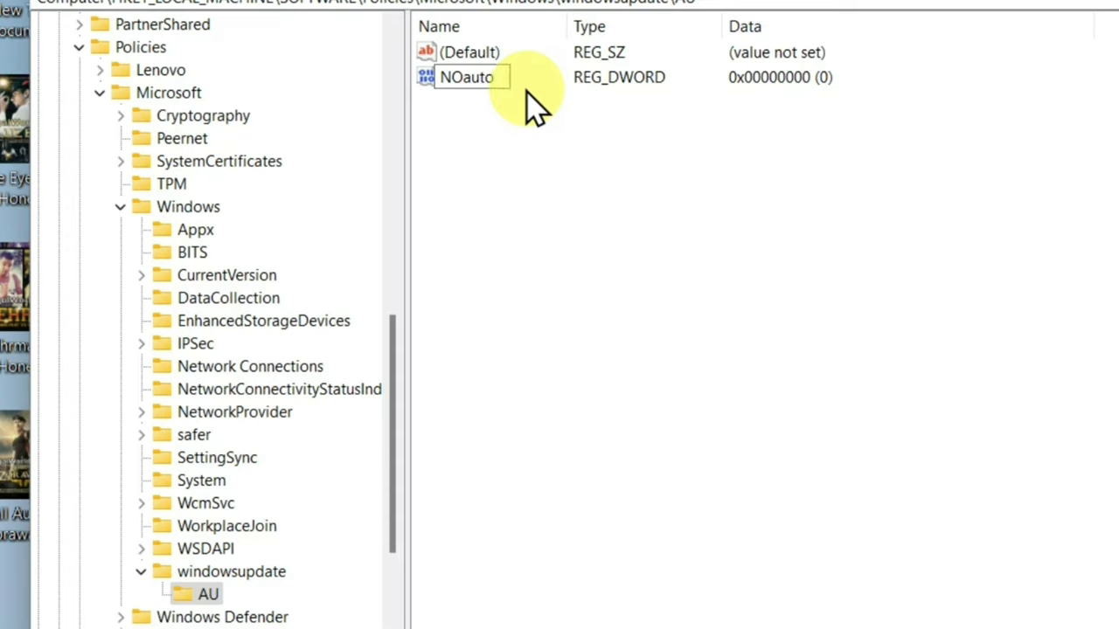
text(Update)
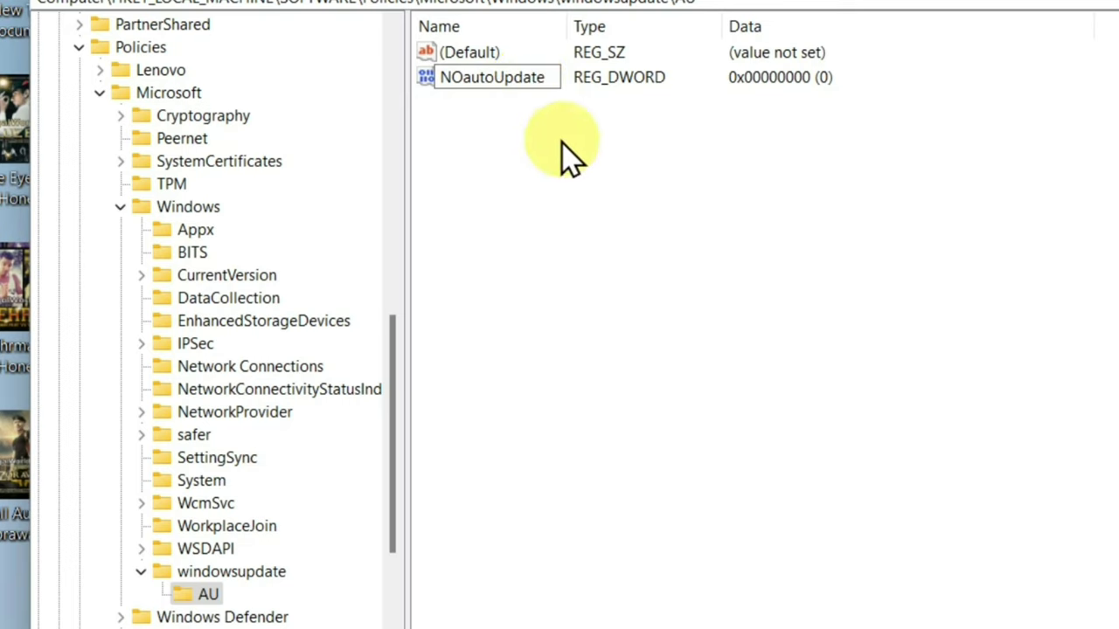
key(Return)
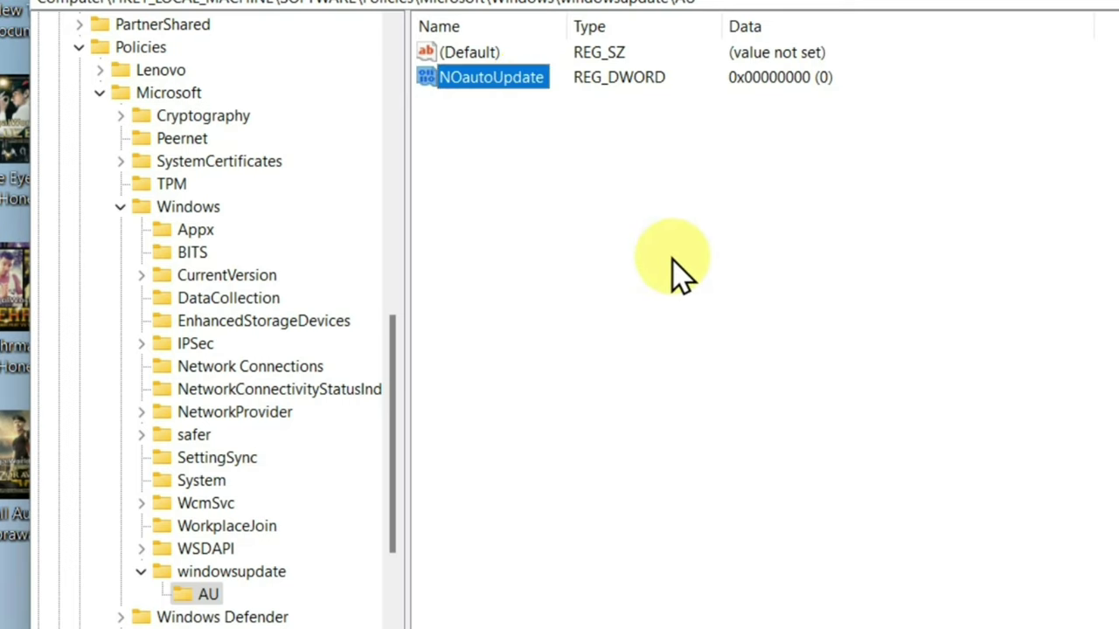
click(562, 195)
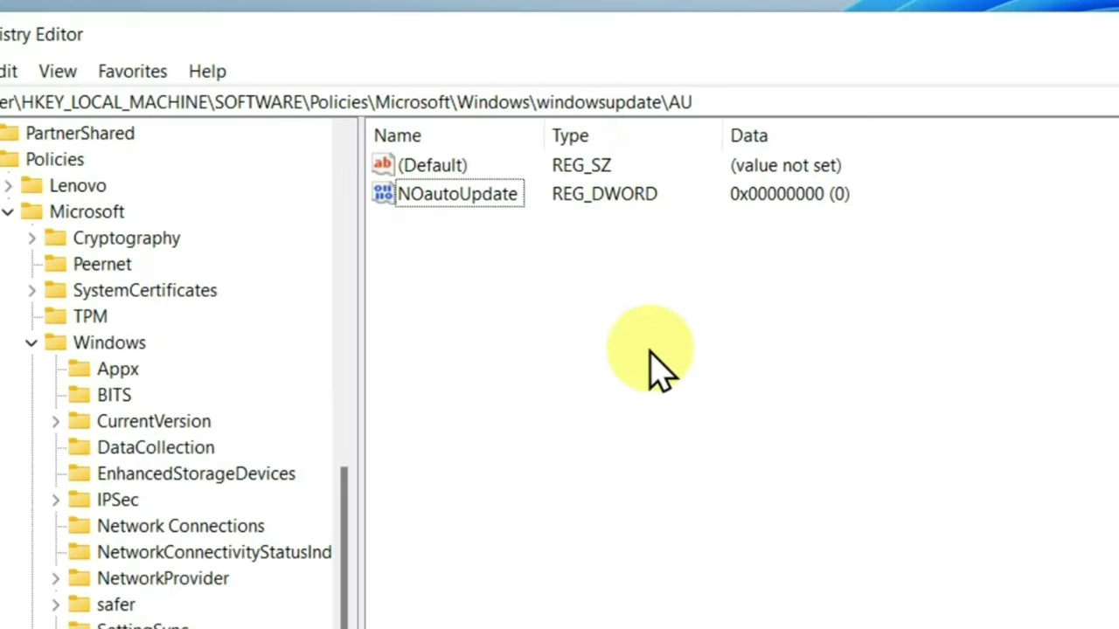
- Set the value data of NOautoUpdate to 1 and confirm the change
double_click(455, 196)
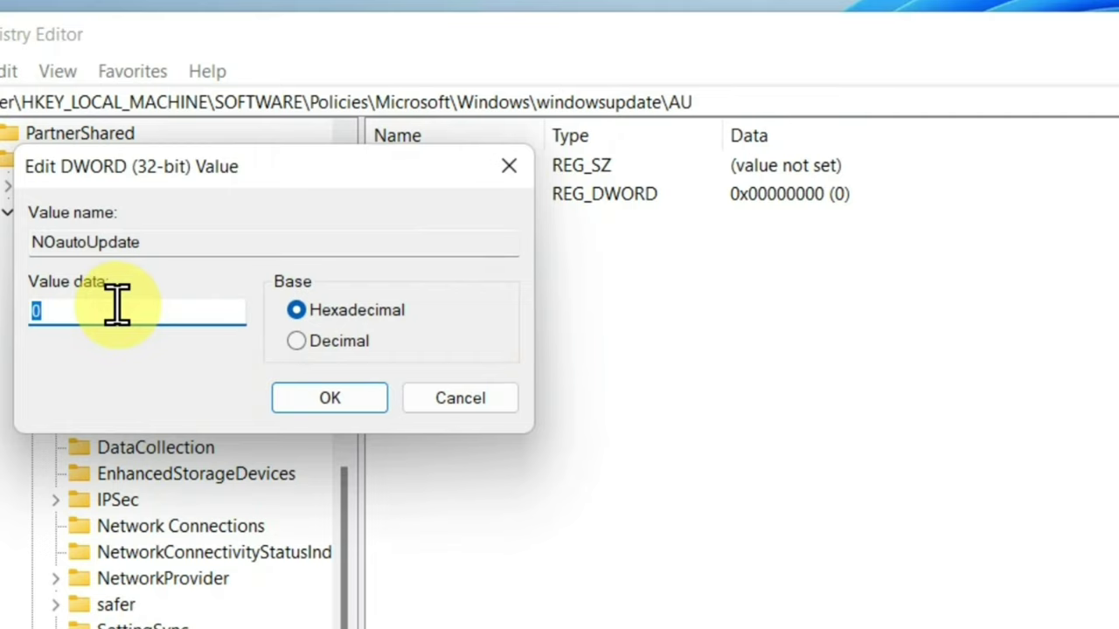
text(1)
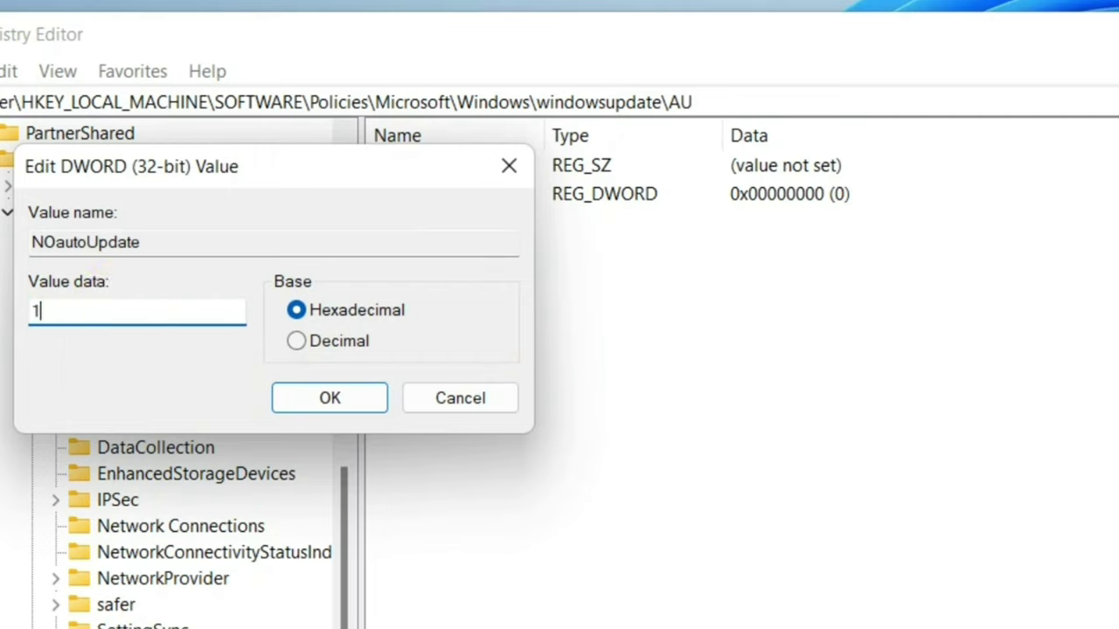
click(327, 399)
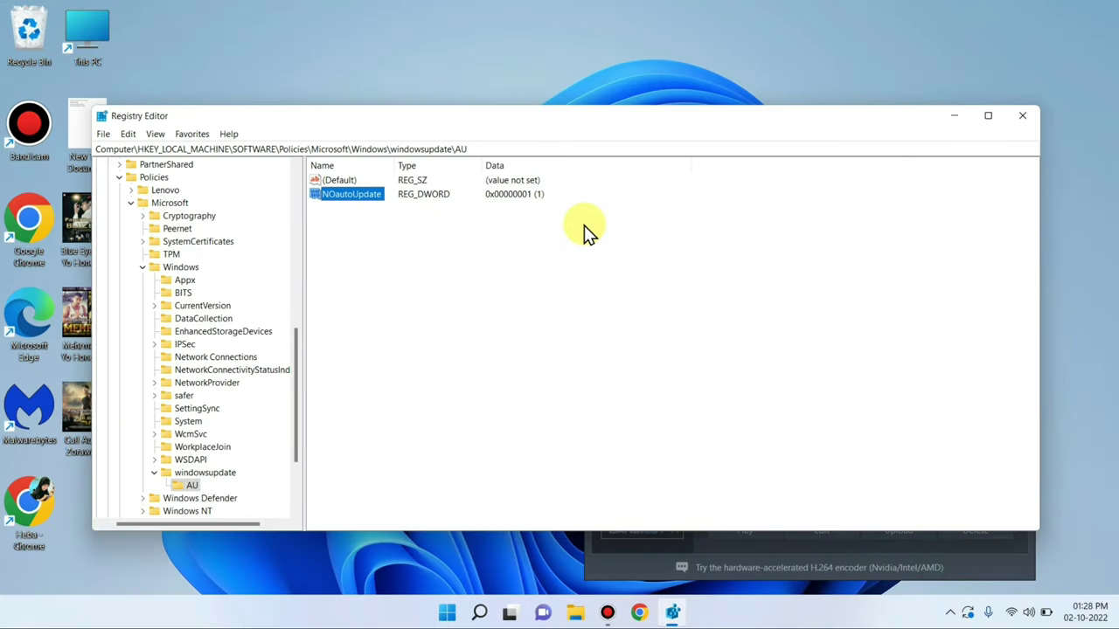